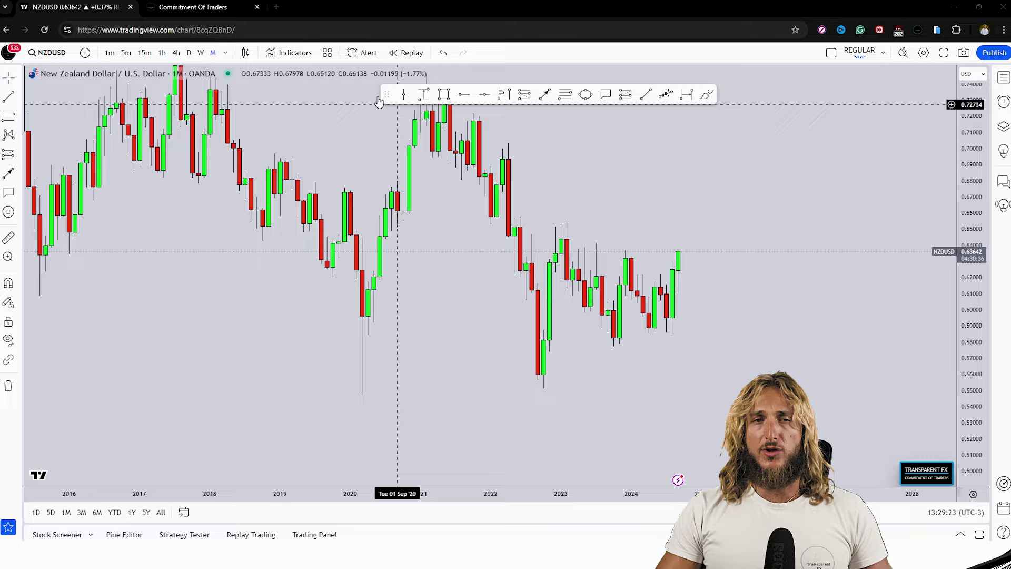
Step: Switch to the Commitment of Traders tab to see the NZ Dollar weekly positions table
{"action": "left_click", "coordinate": [190, 7]}
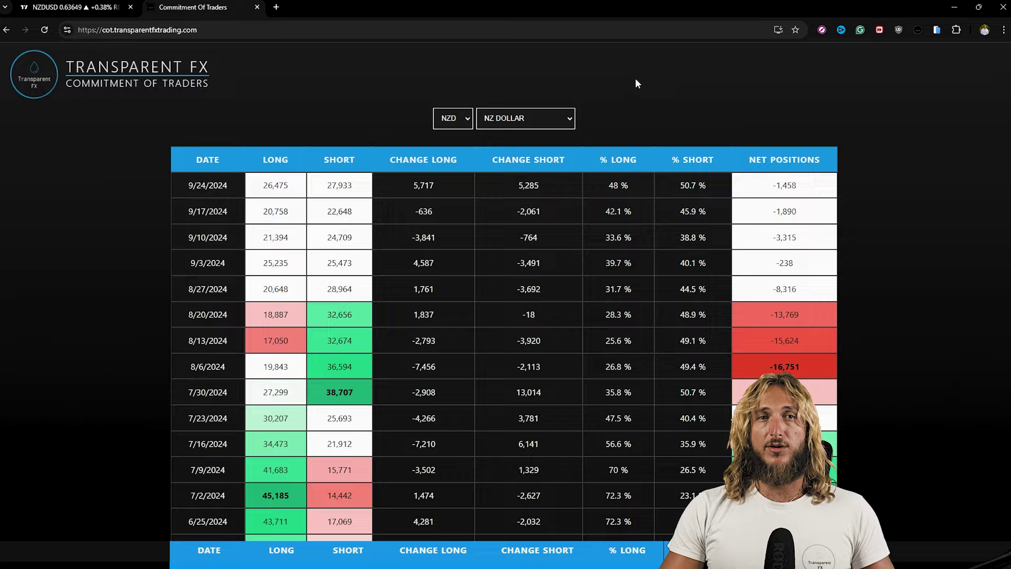
Step: Return to the TradingView tab showing the NZDUSD monthly chart
{"action": "key", "text": "ctrl+shift+Tab"}
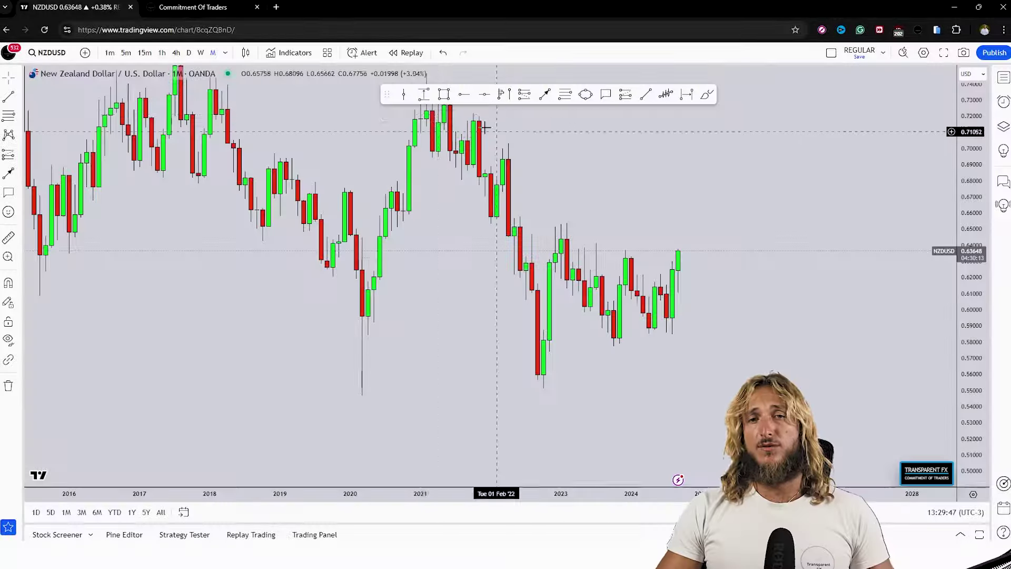
Step: Draw a blue demand zone around 0.563–0.590 spanning the 2020–2024 lows
{"action": "mouse_move", "coordinate": [343, 368]}
{"action": "left_mouse_down"}
{"action": "mouse_move", "coordinate": [671, 343]}
{"action": "mouse_move", "coordinate": [725, 324]}
{"action": "left_mouse_up"}
{"action": "scroll", "coordinate": [759, 394], "scroll_direction": "right", "scroll_amount": 2}
{"action": "scroll", "coordinate": [758, 394], "scroll_direction": "right", "scroll_amount": 2}
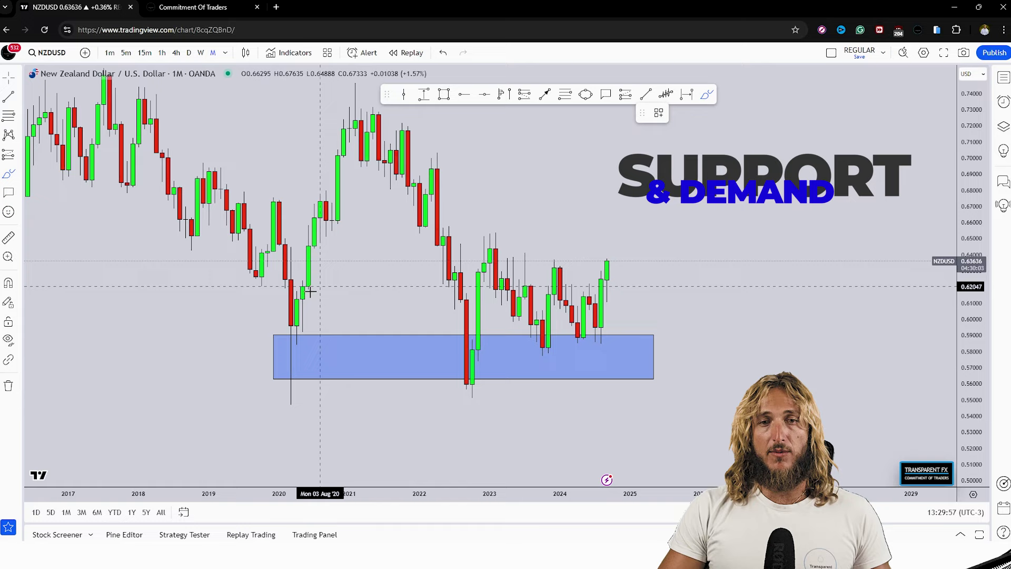
Step: Circle the 2020, 2022, 2023 and 2024 lows in red freehand, then undo the red marks
{"action": "left_click_drag", "start_coordinate": [297, 351], "coordinate": [334, 237]}
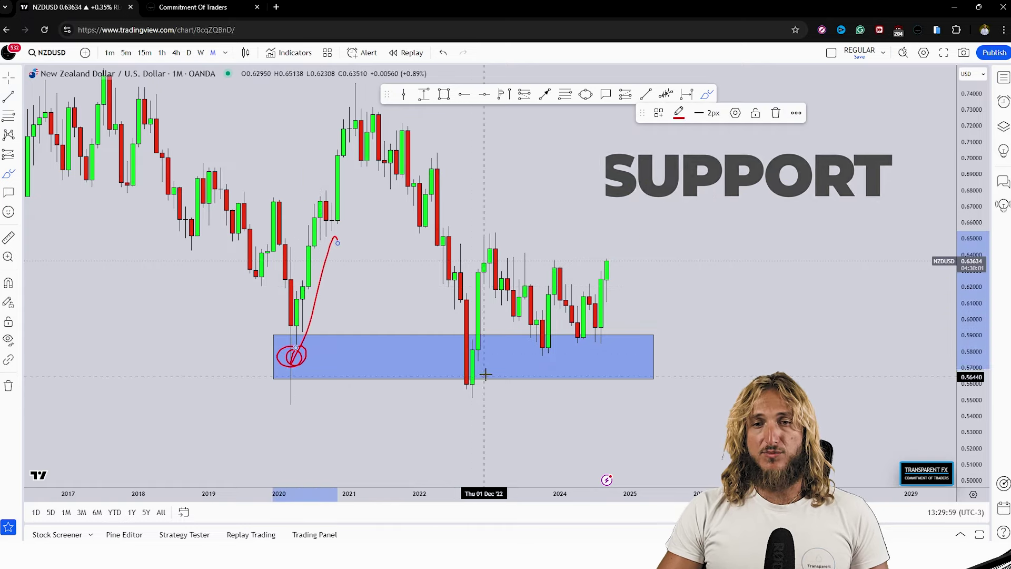
{"action": "left_click_drag", "start_coordinate": [476, 358], "coordinate": [496, 259]}
{"action": "mouse_move", "coordinate": [544, 346]}
{"action": "left_mouse_down"}
{"action": "mouse_move", "coordinate": [527, 358]}
{"action": "mouse_move", "coordinate": [566, 276]}
{"action": "left_mouse_up"}
{"action": "mouse_move", "coordinate": [609, 339]}
{"action": "left_mouse_down"}
{"action": "mouse_move", "coordinate": [583, 342]}
{"action": "mouse_move", "coordinate": [610, 291]}
{"action": "mouse_move", "coordinate": [613, 205]}
{"action": "left_mouse_up"}
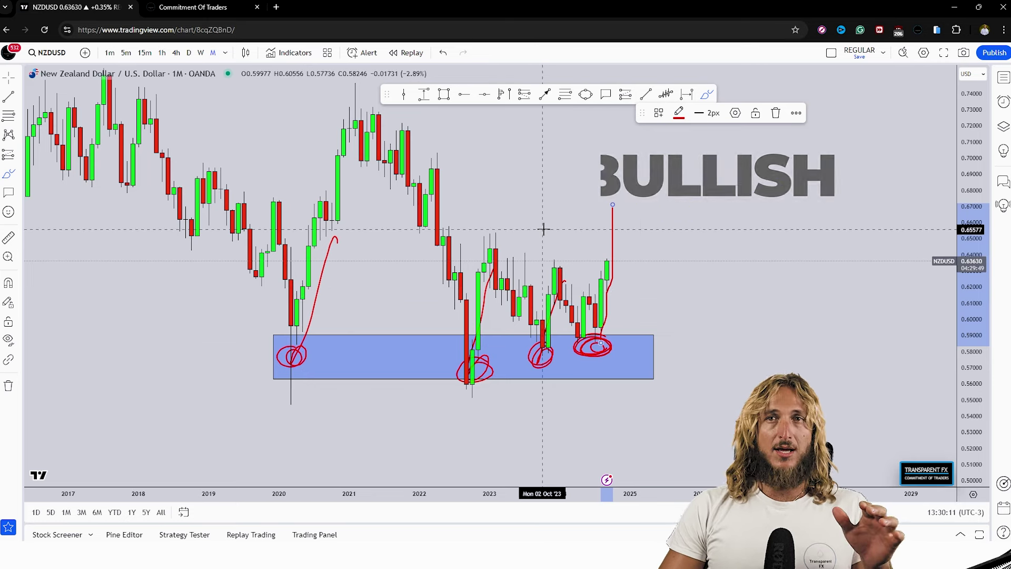
{"action": "left_click", "coordinate": [442, 58]}
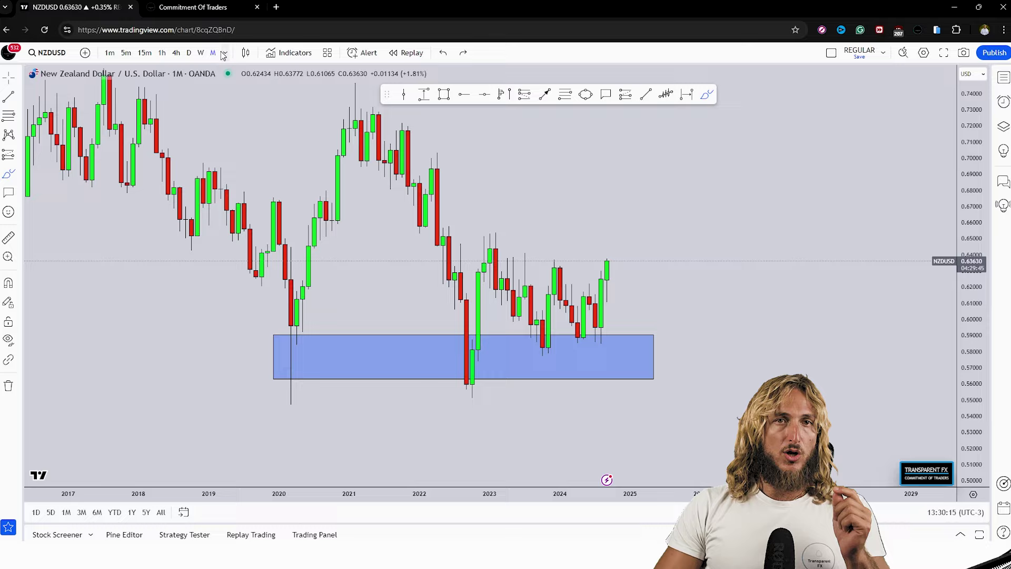
Step: Switch to the weekly timeframe and frame the 2023–2024 candles, discarding a trial freehand stroke
{"action": "left_click", "coordinate": [200, 53]}
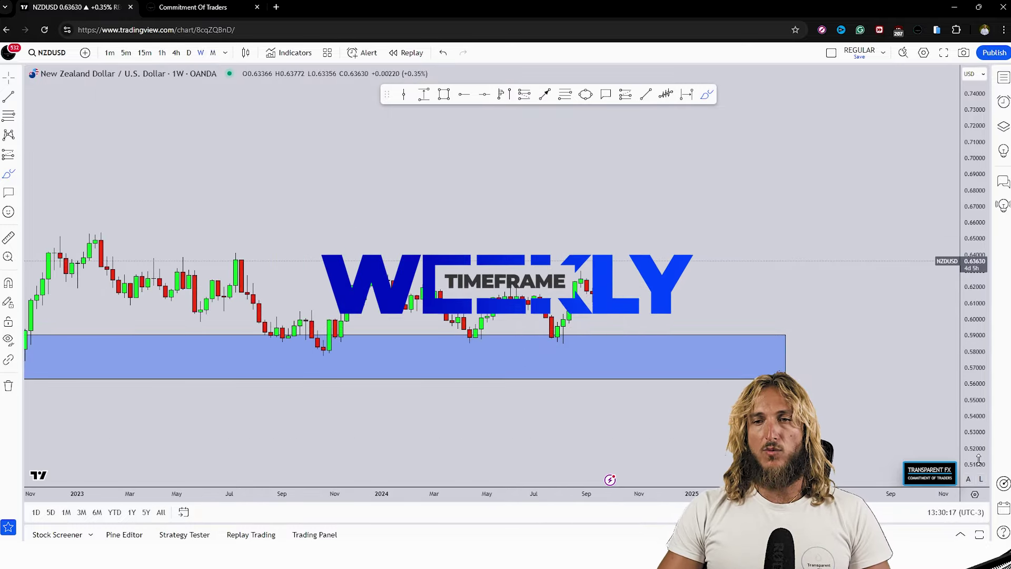
{"action": "left_click_drag", "start_coordinate": [752, 350], "coordinate": [629, 298]}
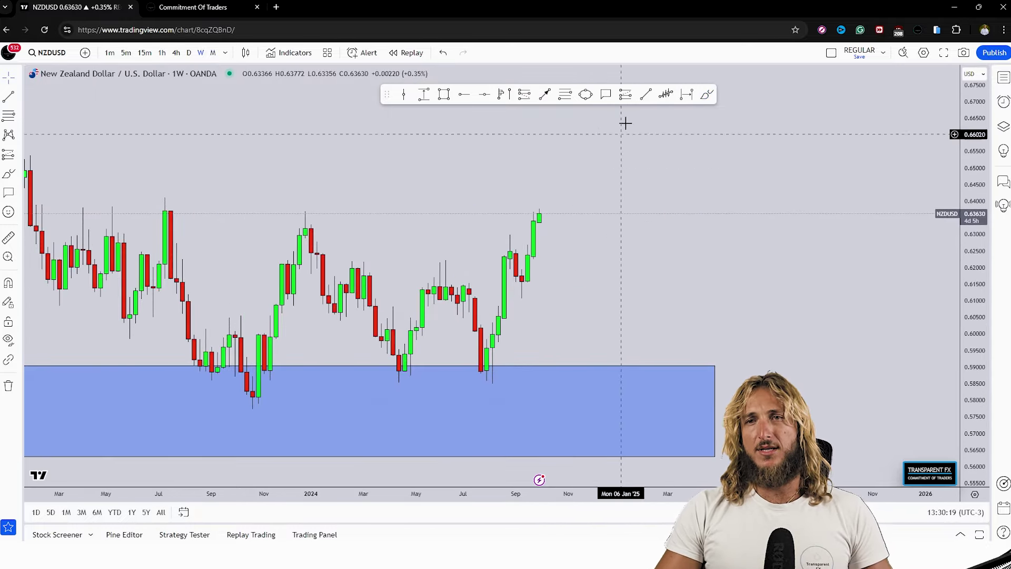
{"action": "left_click", "coordinate": [706, 95]}
{"action": "mouse_move", "coordinate": [492, 381]}
{"action": "left_mouse_down"}
{"action": "mouse_move", "coordinate": [503, 241]}
{"action": "mouse_move", "coordinate": [519, 292]}
{"action": "mouse_move", "coordinate": [540, 216]}
{"action": "left_mouse_up"}
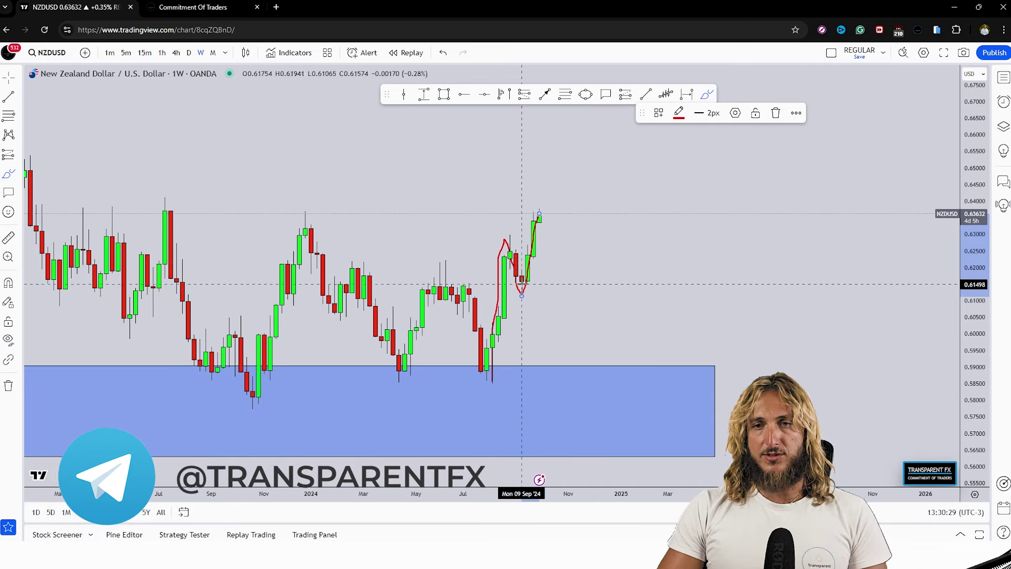
{"action": "left_click", "coordinate": [442, 54]}
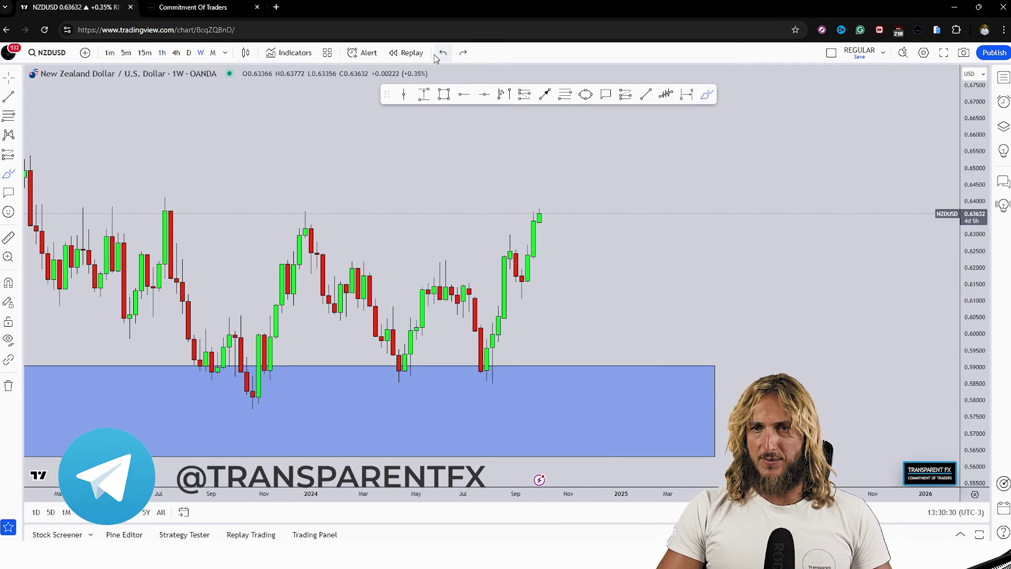
{"action": "left_click", "coordinate": [603, 367]}
Step: Delete the wide blue zone and draw a narrow one near 0.613 across mid-2024 candles
{"action": "left_click", "coordinate": [796, 114]}
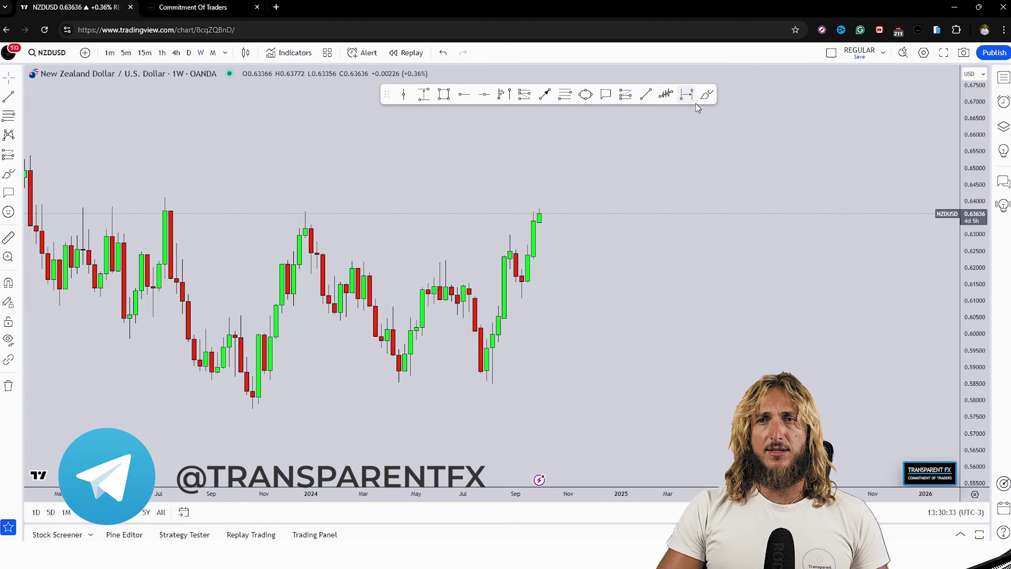
{"action": "left_click", "coordinate": [444, 95]}
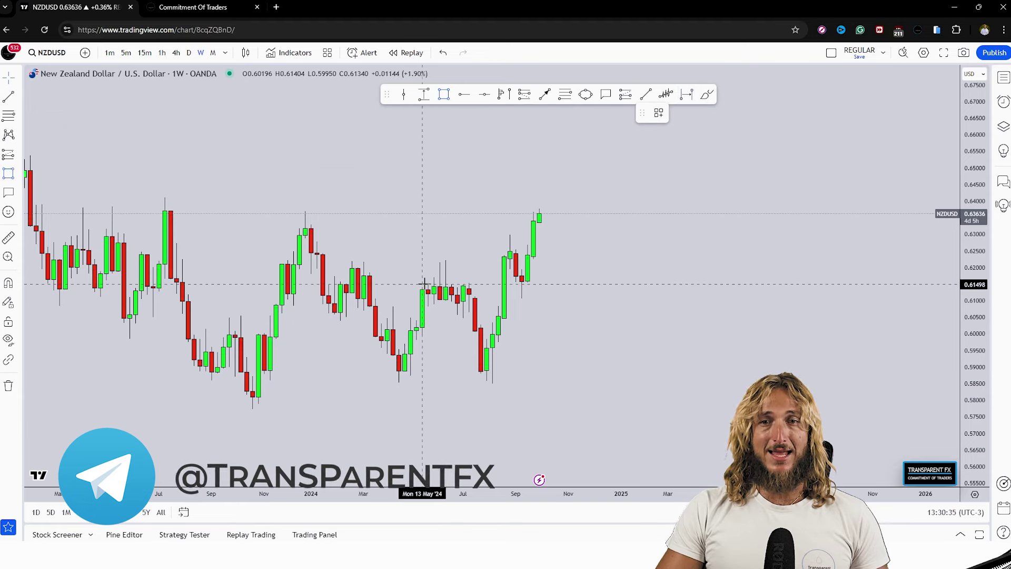
{"action": "left_click_drag", "start_coordinate": [423, 285], "coordinate": [556, 294]}
{"action": "left_click", "coordinate": [628, 342]}
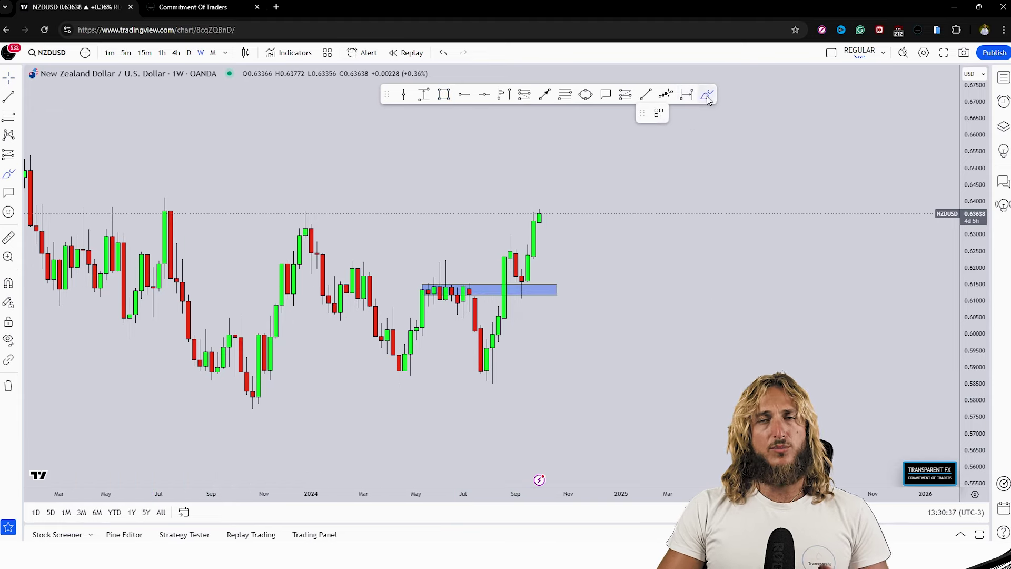
Step: Sketch the consolidation, pullback and rally in red freehand, then undo those strokes
{"action": "left_click", "coordinate": [707, 96]}
{"action": "mouse_move", "coordinate": [439, 283]}
{"action": "left_mouse_down"}
{"action": "mouse_move", "coordinate": [422, 289]}
{"action": "mouse_move", "coordinate": [454, 287]}
{"action": "mouse_move", "coordinate": [464, 304]}
{"action": "mouse_move", "coordinate": [445, 287]}
{"action": "mouse_move", "coordinate": [487, 285]}
{"action": "mouse_move", "coordinate": [480, 360]}
{"action": "mouse_move", "coordinate": [496, 337]}
{"action": "mouse_move", "coordinate": [510, 241]}
{"action": "left_mouse_up"}
{"action": "left_click_drag", "start_coordinate": [522, 287], "coordinate": [520, 283]}
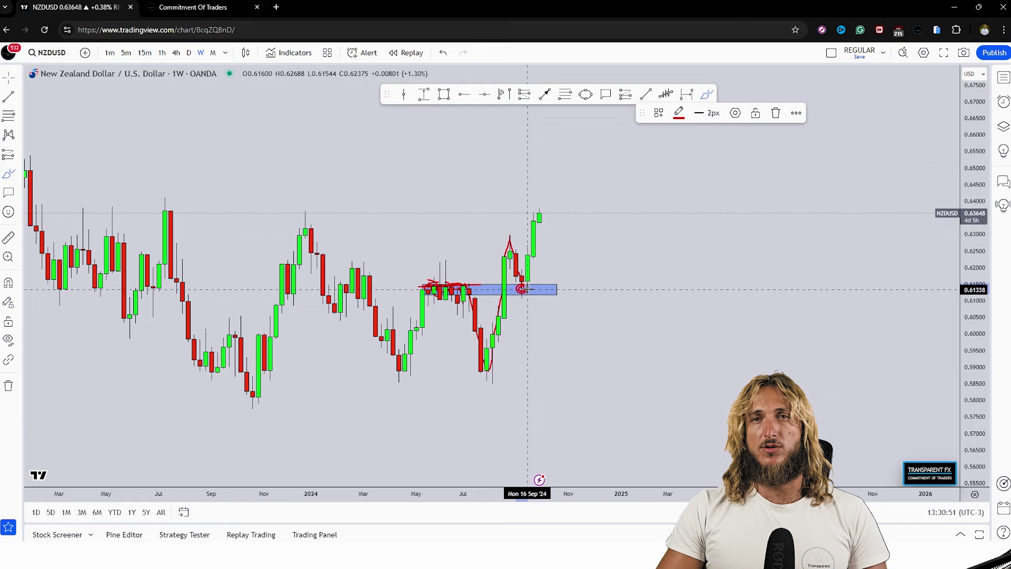
{"action": "left_click_drag", "start_coordinate": [527, 288], "coordinate": [538, 206]}
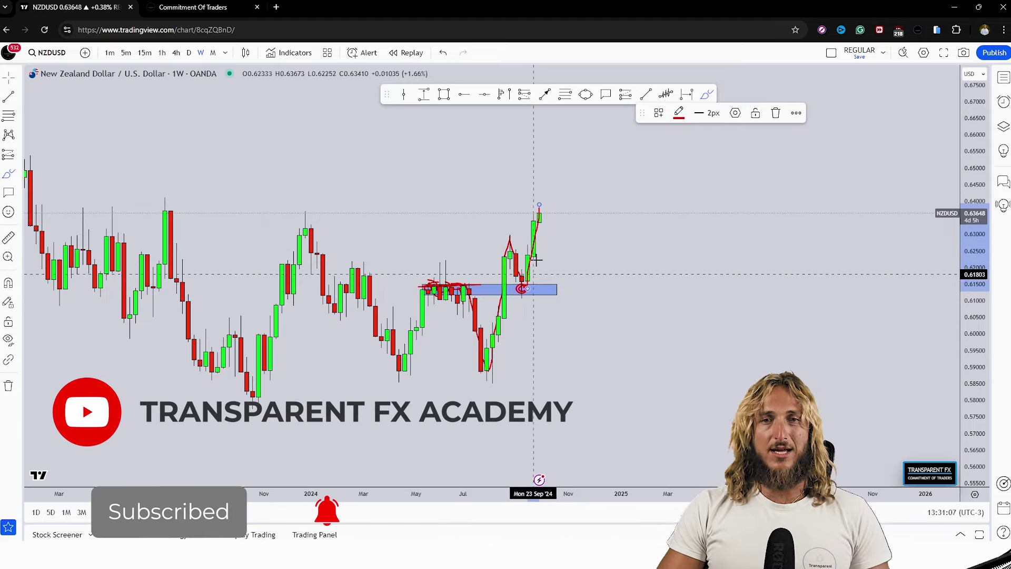
{"action": "left_click", "coordinate": [449, 54]}
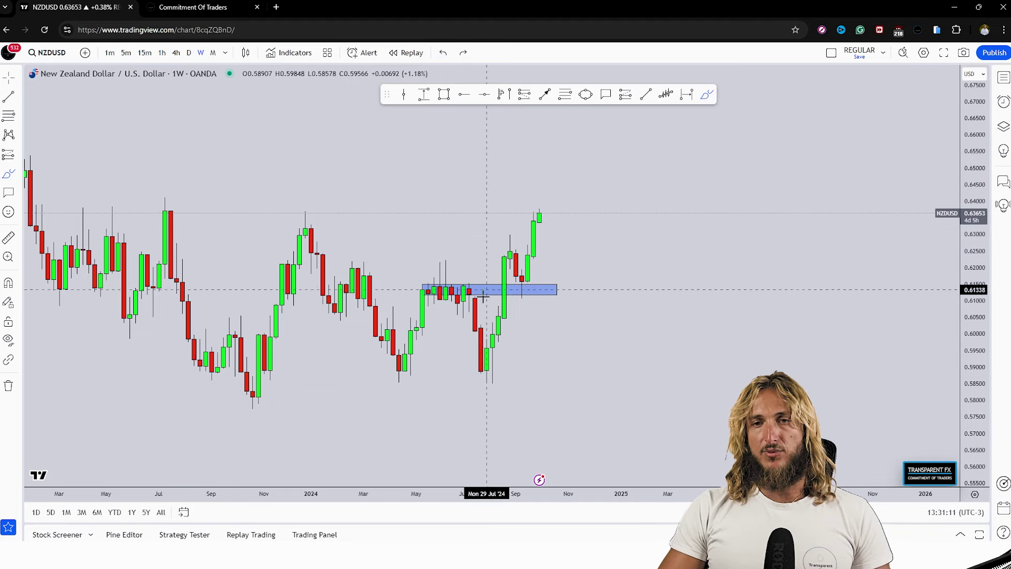
Step: Restore the undone drawing and add a Fibonacci retracement from the August low to the recent high
{"action": "key", "text": "ctrl+y"}
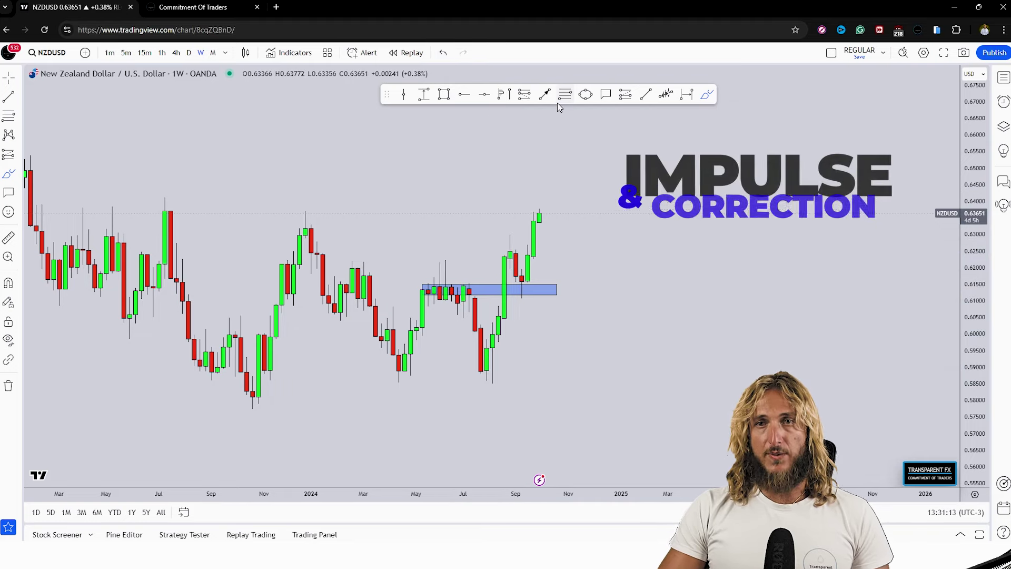
{"action": "left_click", "coordinate": [564, 95]}
{"action": "left_click", "coordinate": [499, 383]}
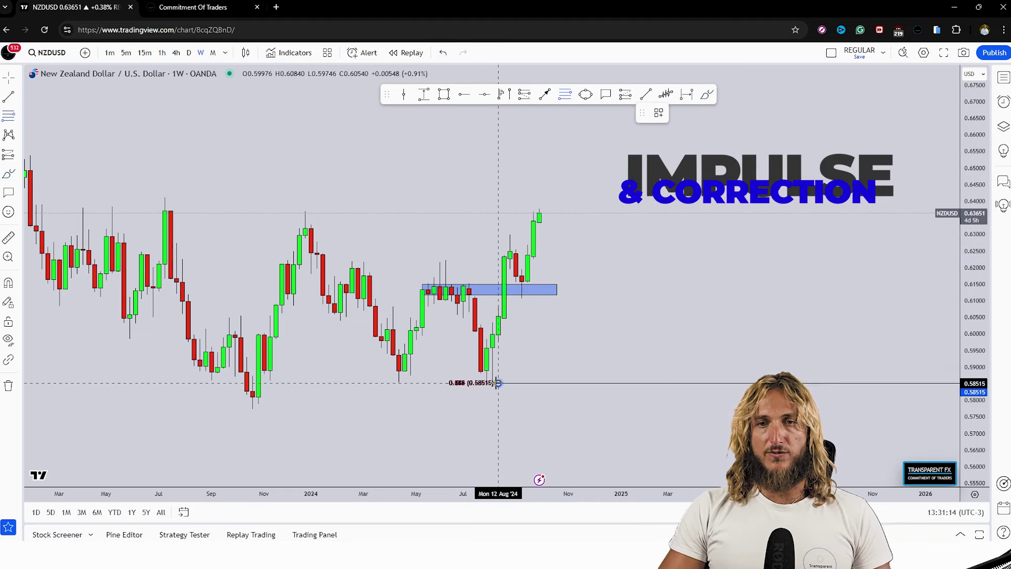
{"action": "left_click", "coordinate": [525, 233]}
Step: Mark the 0.382 level with red circles, then undo the circles and the Fibonacci retracement
{"action": "left_click", "coordinate": [706, 95]}
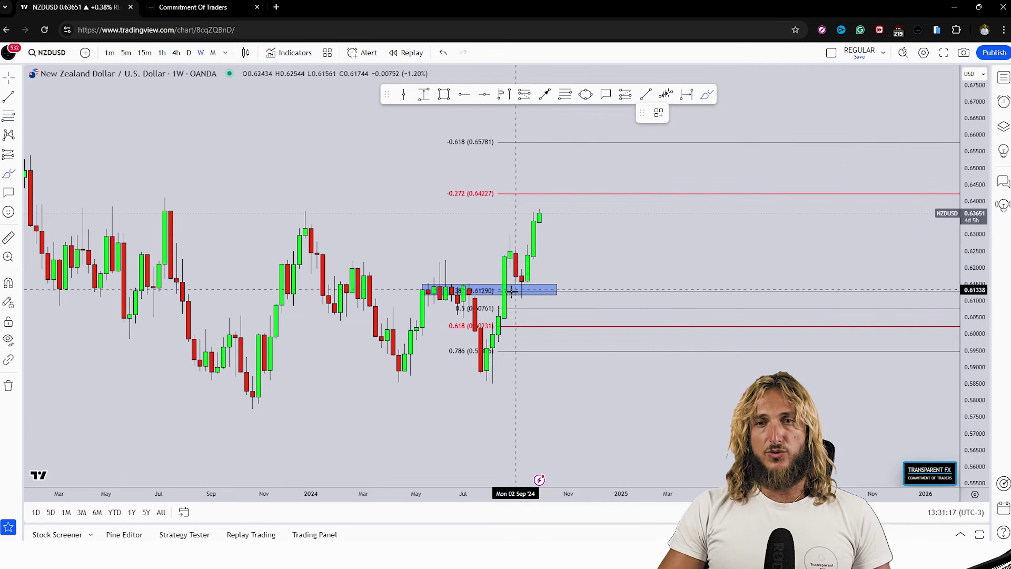
{"action": "mouse_move", "coordinate": [511, 291]}
{"action": "left_mouse_down"}
{"action": "mouse_move", "coordinate": [525, 290]}
{"action": "mouse_move", "coordinate": [413, 289]}
{"action": "mouse_move", "coordinate": [537, 289]}
{"action": "mouse_move", "coordinate": [480, 289]}
{"action": "left_mouse_up"}
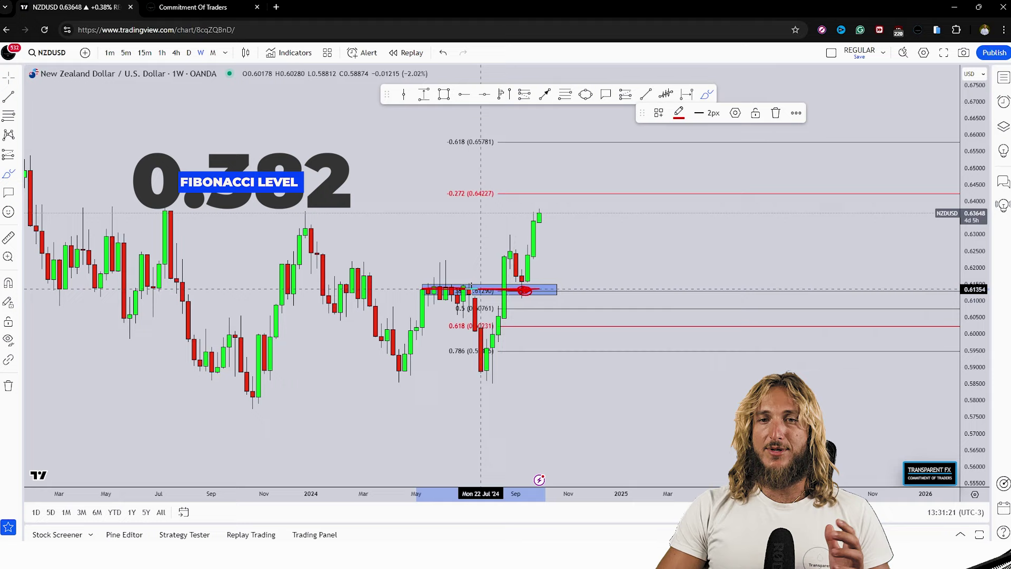
{"action": "left_click", "coordinate": [448, 58]}
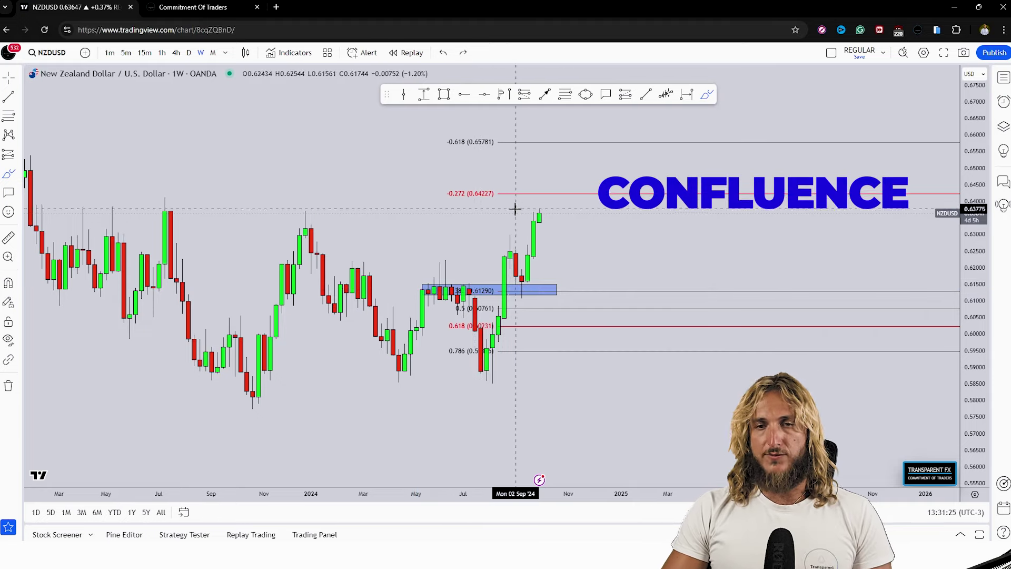
{"action": "mouse_move", "coordinate": [525, 290]}
{"action": "left_mouse_down"}
{"action": "mouse_move", "coordinate": [516, 287]}
{"action": "mouse_move", "coordinate": [526, 290]}
{"action": "left_mouse_up"}
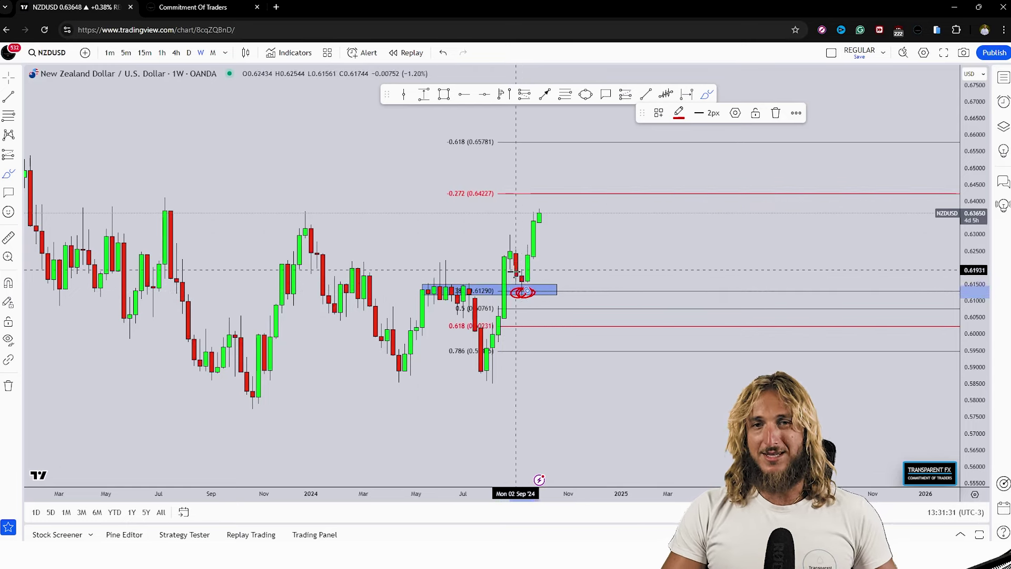
{"action": "left_click", "coordinate": [445, 55]}
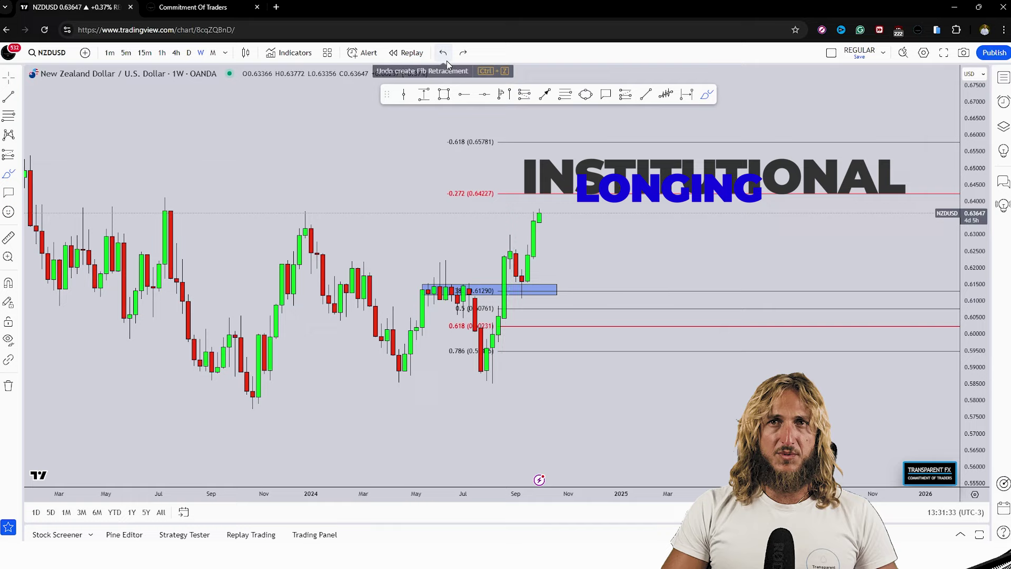
{"action": "left_click", "coordinate": [446, 61]}
Step: After a quick look at the COT tab, delete the blue zone rectangle
{"action": "left_click", "coordinate": [177, 7]}
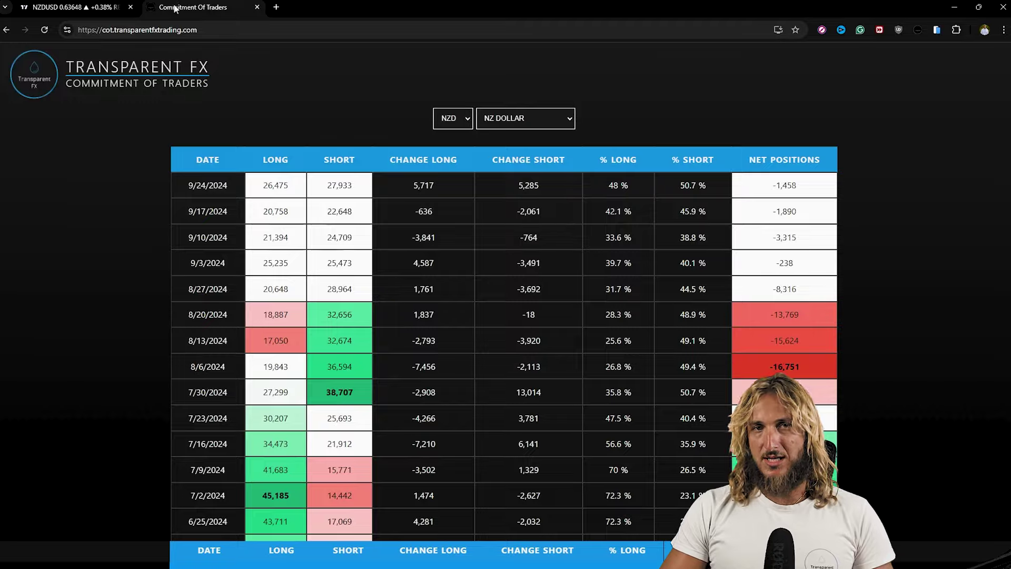
{"action": "left_click", "coordinate": [66, 5]}
{"action": "left_click", "coordinate": [557, 288]}
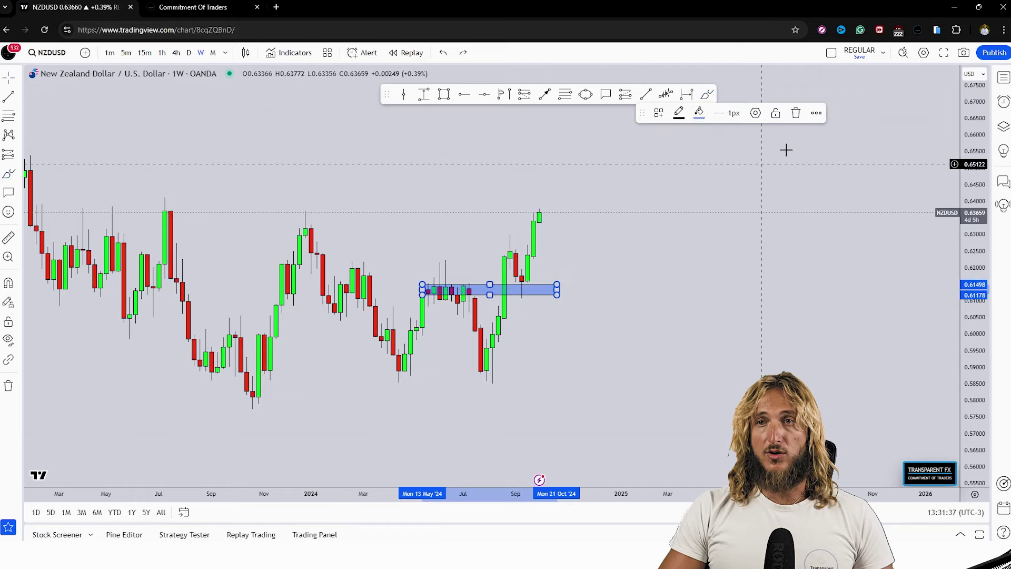
{"action": "left_click", "coordinate": [797, 113]}
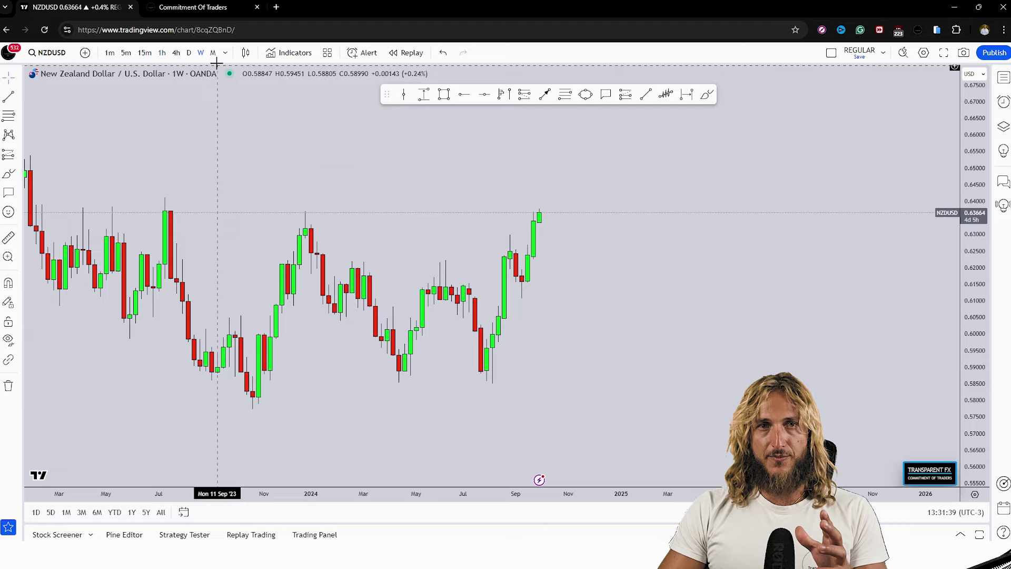
Step: Switch NZDUSD to the daily timeframe and reset the view to the latest bars
{"action": "left_click", "coordinate": [189, 53]}
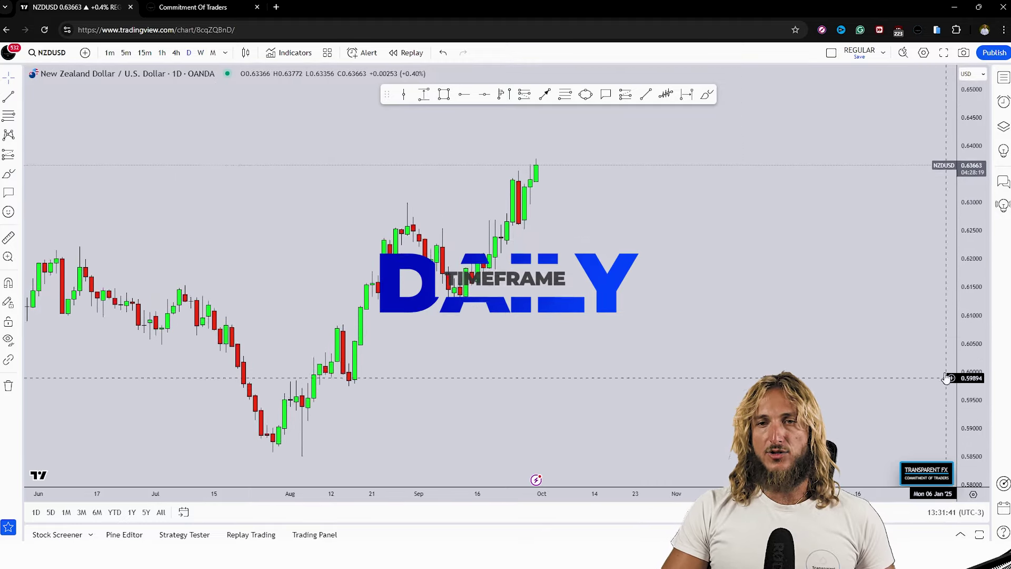
{"action": "right_click", "coordinate": [669, 327]}
{"action": "left_click", "coordinate": [819, 281]}
Step: Sketch a red circle and rally line from the early-September low, then undo all four strokes
{"action": "left_click", "coordinate": [708, 94]}
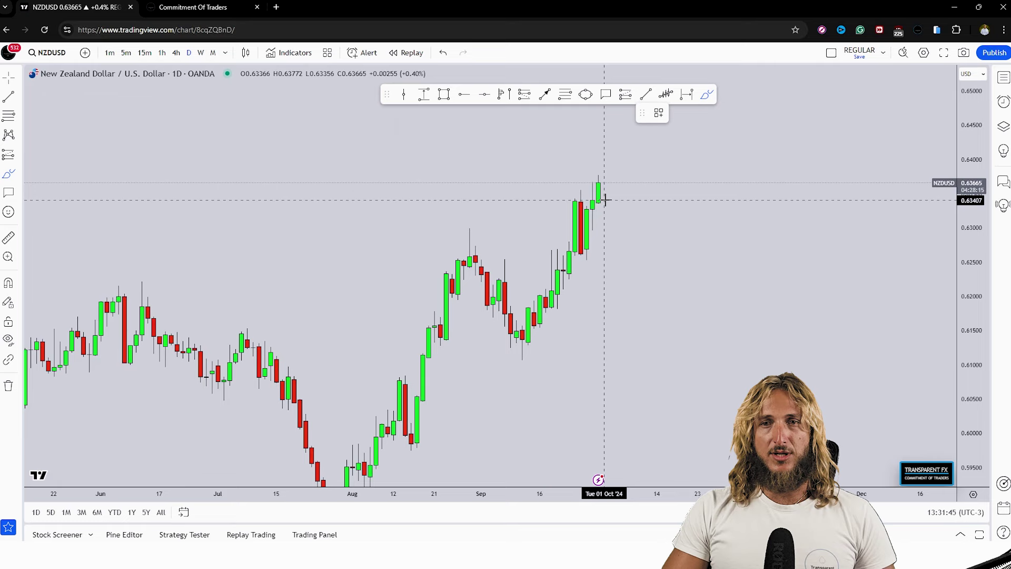
{"action": "left_click_drag", "start_coordinate": [523, 342], "coordinate": [533, 345]}
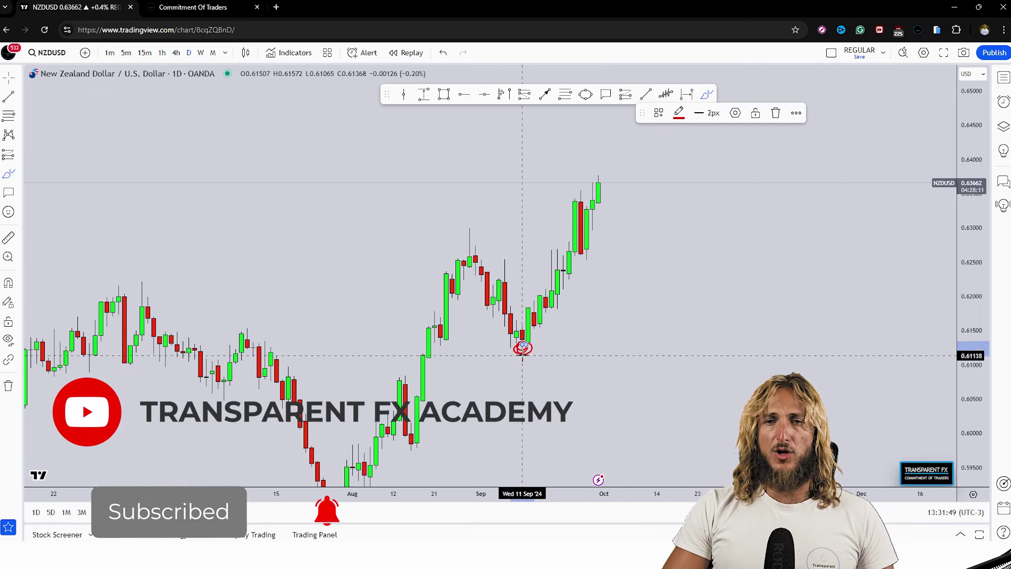
{"action": "mouse_move", "coordinate": [531, 311]}
{"action": "left_mouse_down"}
{"action": "mouse_move", "coordinate": [537, 287]}
{"action": "mouse_move", "coordinate": [543, 314]}
{"action": "mouse_move", "coordinate": [552, 310]}
{"action": "mouse_move", "coordinate": [616, 170]}
{"action": "left_mouse_up"}
{"action": "left_click", "coordinate": [444, 57]}
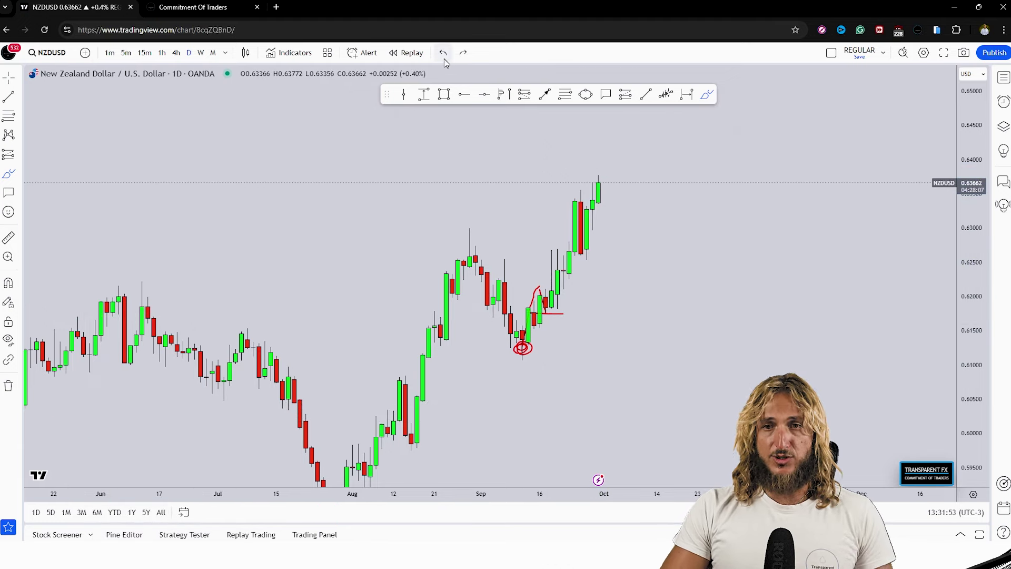
{"action": "left_click", "coordinate": [444, 57]}
{"action": "left_click", "coordinate": [446, 57]}
{"action": "left_click", "coordinate": [445, 57]}
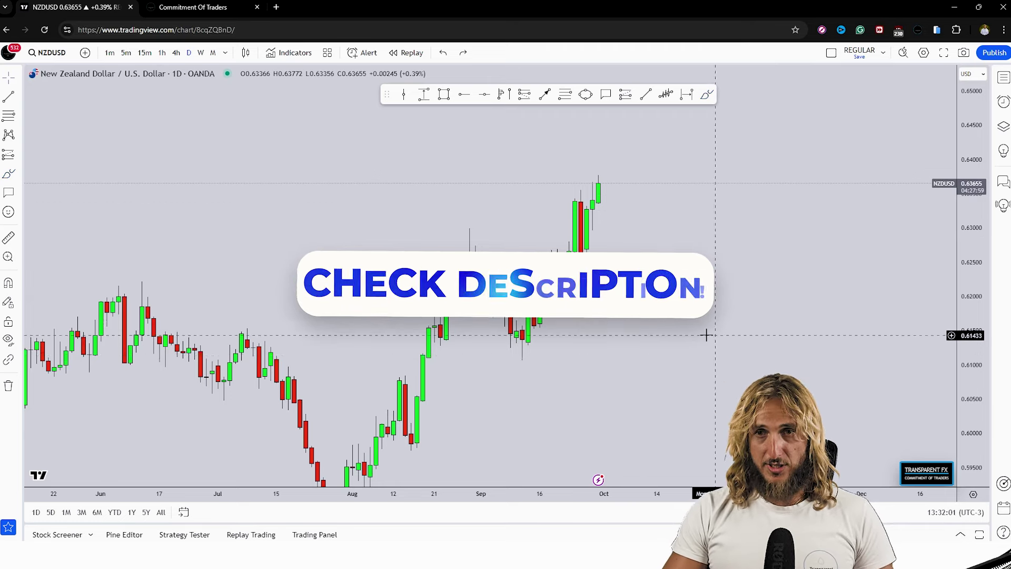
Step: Draw a blue zone near 0.634 over the recent daily highs
{"action": "left_click_drag", "start_coordinate": [653, 337], "coordinate": [598, 352]}
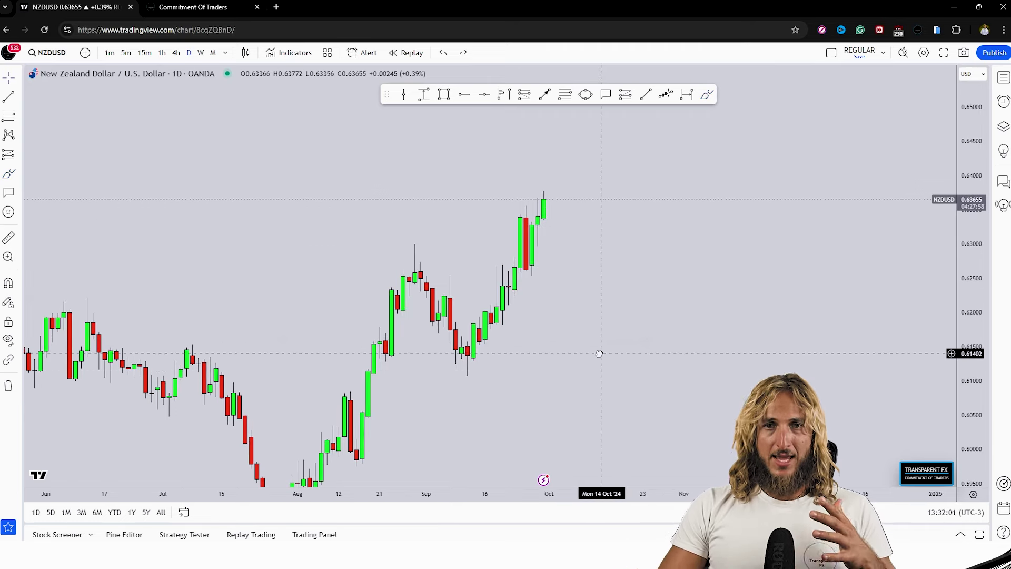
{"action": "left_click", "coordinate": [443, 95]}
{"action": "left_click_drag", "start_coordinate": [515, 207], "coordinate": [626, 219]}
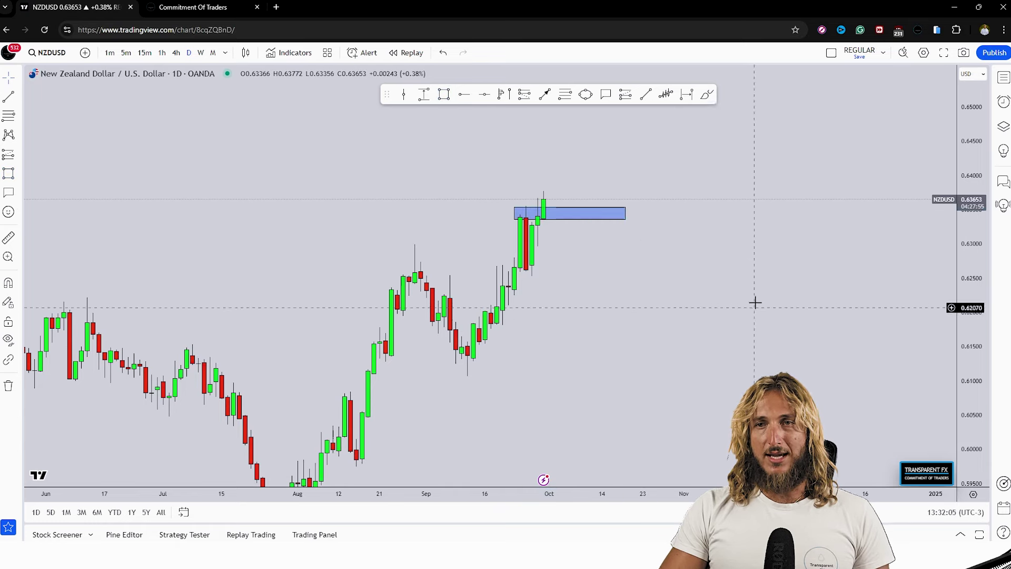
Step: Draw an upward arrow from the latest candle, discarding the trial red breakout strokes
{"action": "left_click", "coordinate": [707, 94]}
{"action": "left_click_drag", "start_coordinate": [522, 210], "coordinate": [526, 206]}
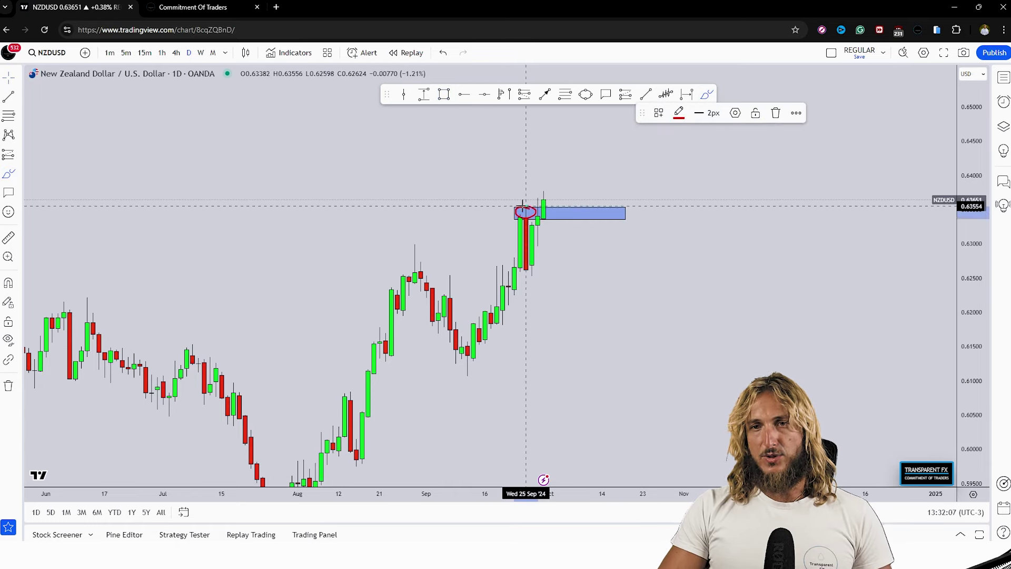
{"action": "left_click_drag", "start_coordinate": [532, 260], "coordinate": [555, 149]}
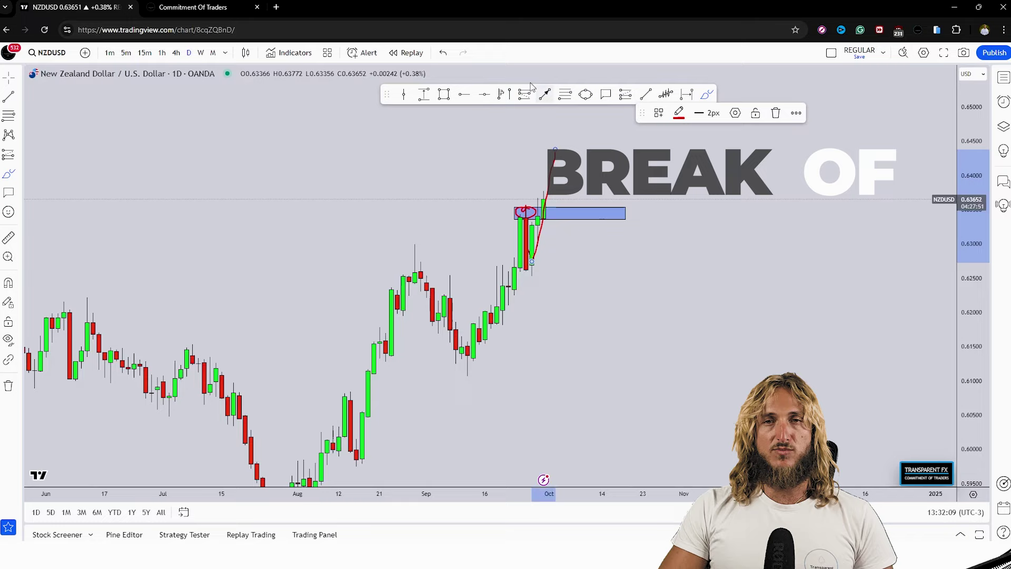
{"action": "left_click", "coordinate": [444, 53]}
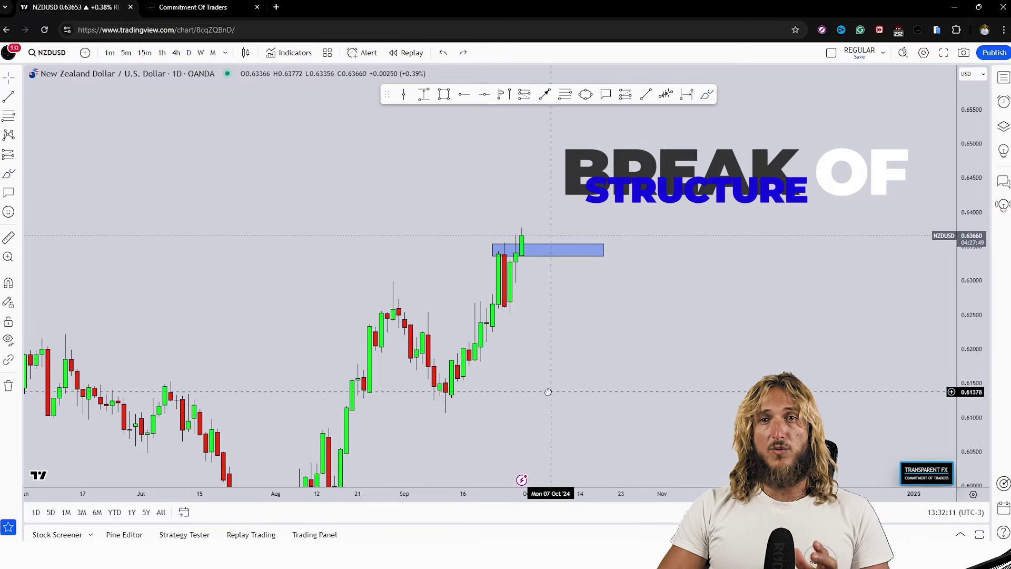
{"action": "left_click", "coordinate": [524, 233]}
{"action": "left_click_drag", "start_coordinate": [528, 233], "coordinate": [537, 189]}
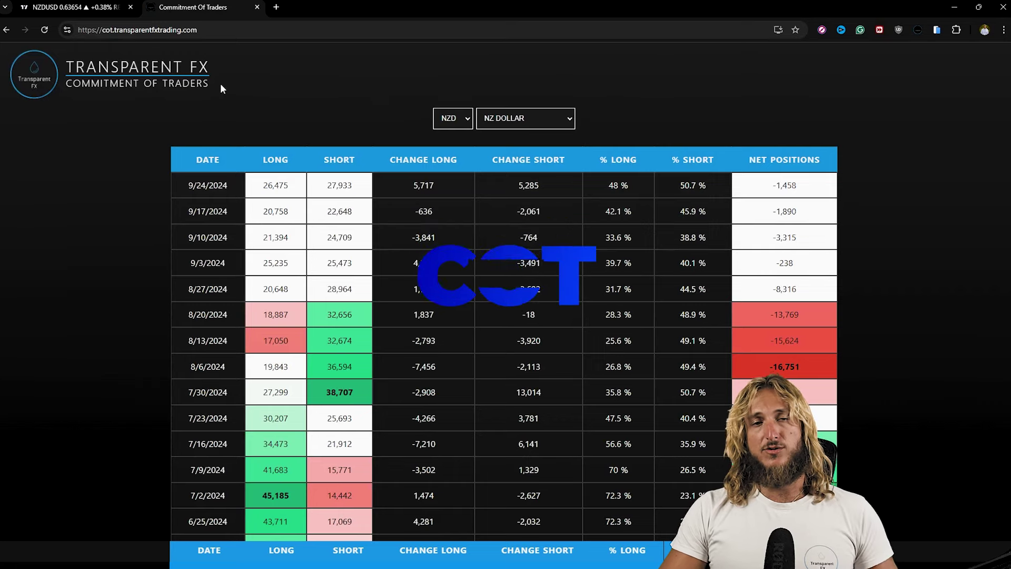
Step: Review the NZD COT table, highlighting the 17,050 and 26,475 long figures, then return to the chart
{"action": "left_click_drag", "start_coordinate": [210, 83], "coordinate": [102, 74]}
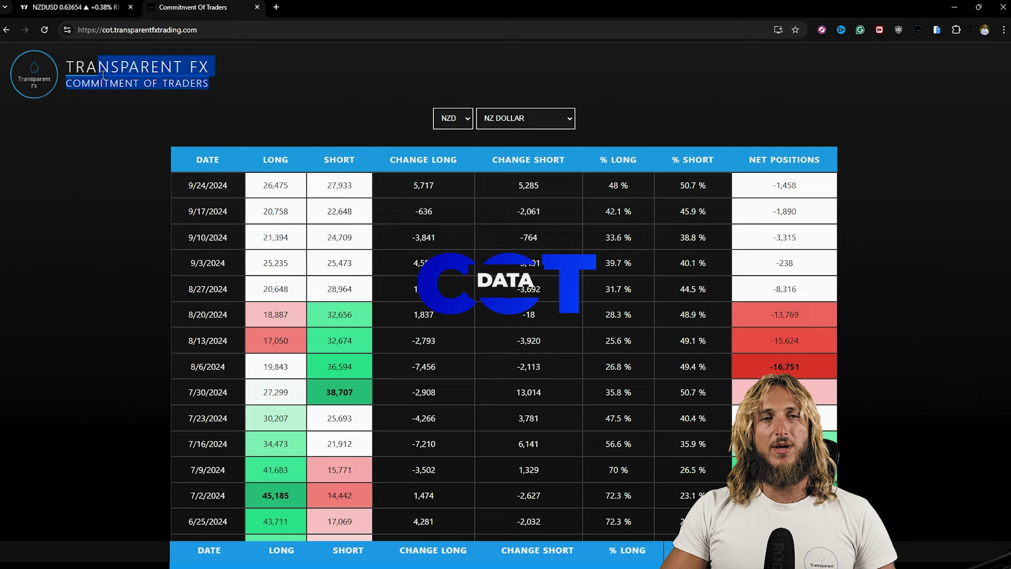
{"action": "left_click", "coordinate": [332, 96]}
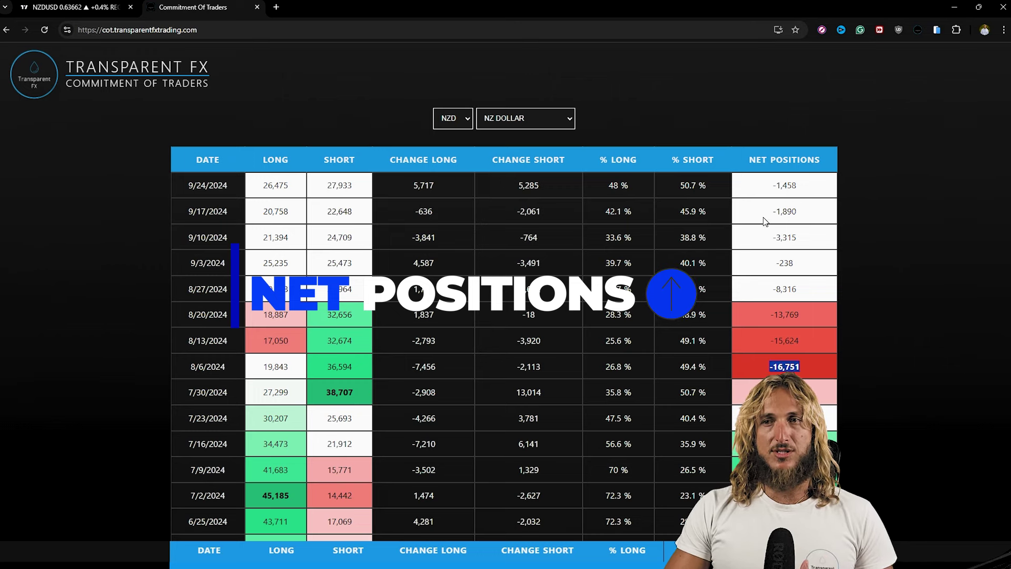
{"action": "left_click", "coordinate": [726, 114]}
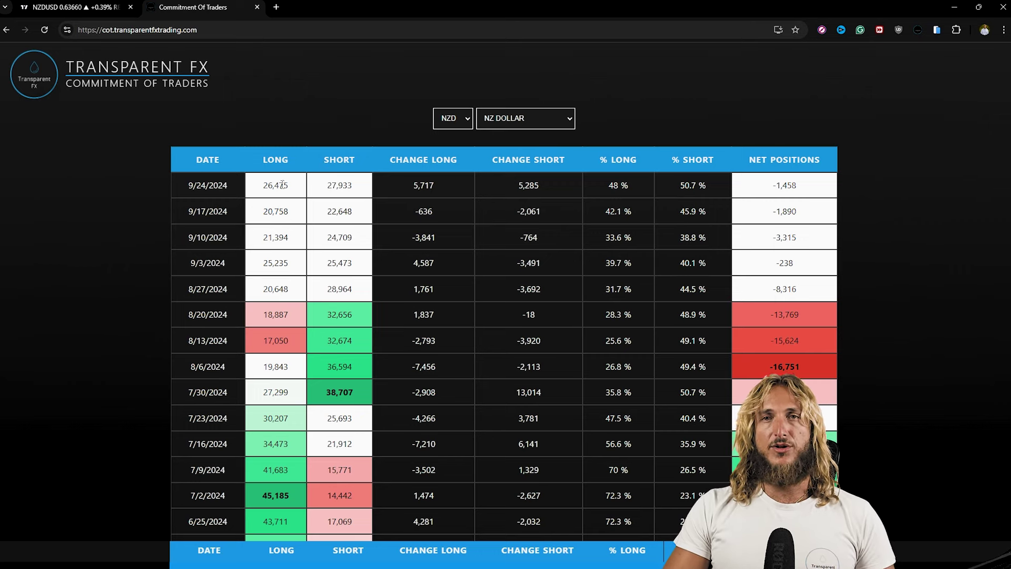
{"action": "left_click_drag", "start_coordinate": [261, 343], "coordinate": [289, 343]}
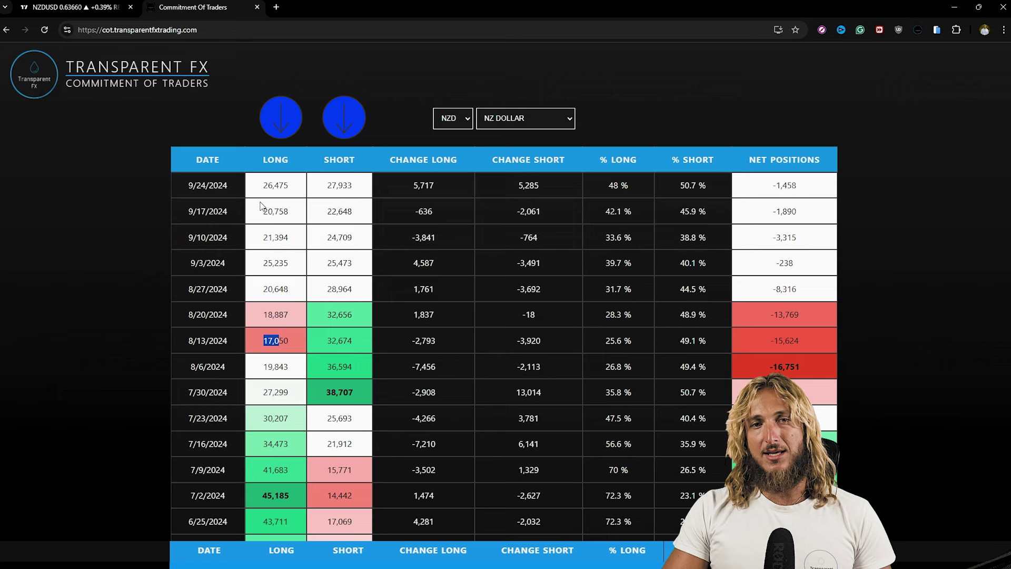
{"action": "left_click_drag", "start_coordinate": [264, 185], "coordinate": [289, 190]}
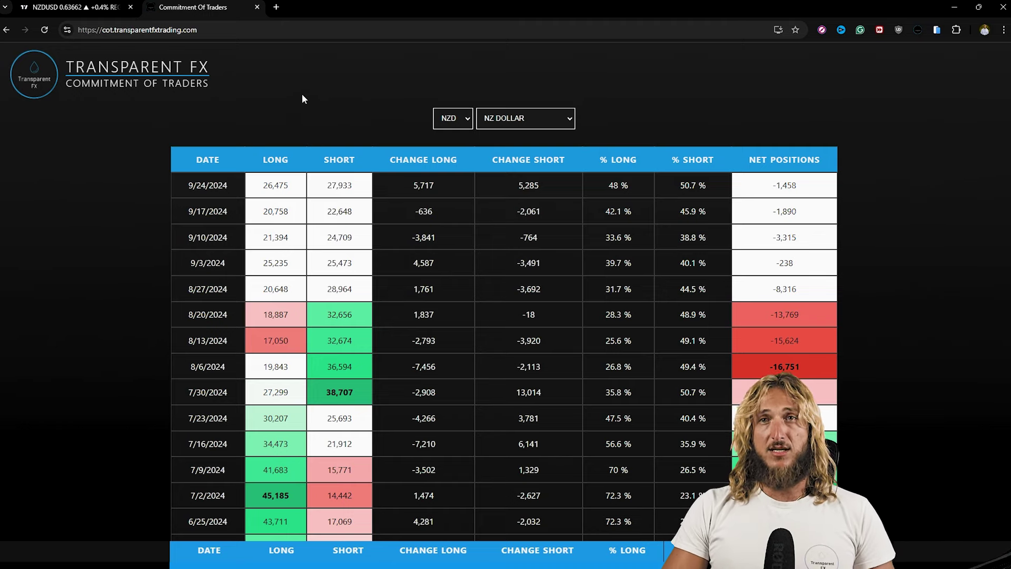
{"action": "left_click", "coordinate": [119, 4]}
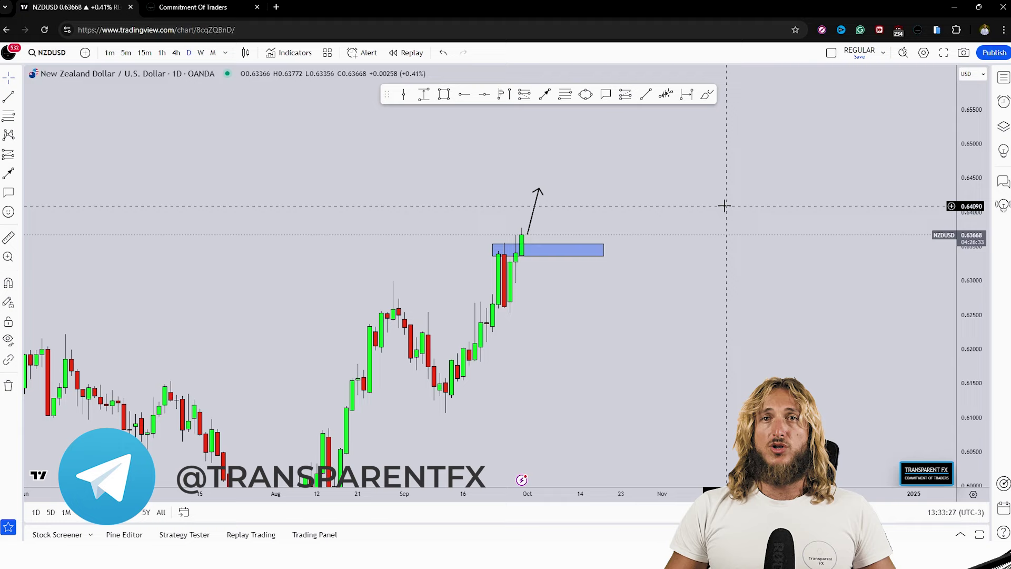
Step: Leave space on the right, sketch the pullback from the arrow tip to the zone, and extend the blue zone rightward
{"action": "right_click", "coordinate": [719, 276]}
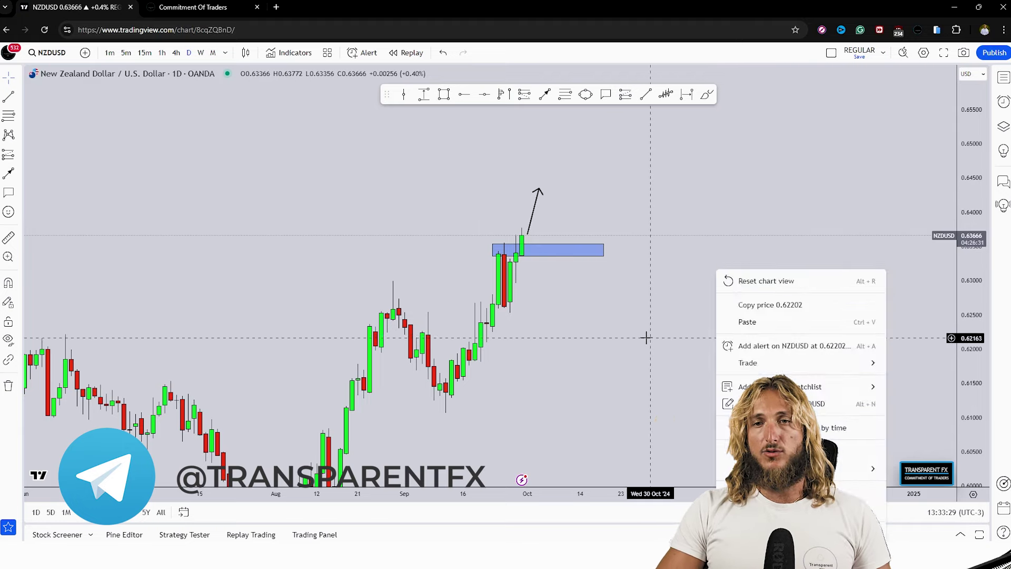
{"action": "mouse_move", "coordinate": [648, 336]}
{"action": "left_mouse_down"}
{"action": "mouse_move", "coordinate": [553, 367]}
{"action": "mouse_move", "coordinate": [583, 364]}
{"action": "left_mouse_up"}
{"action": "left_click", "coordinate": [545, 94]}
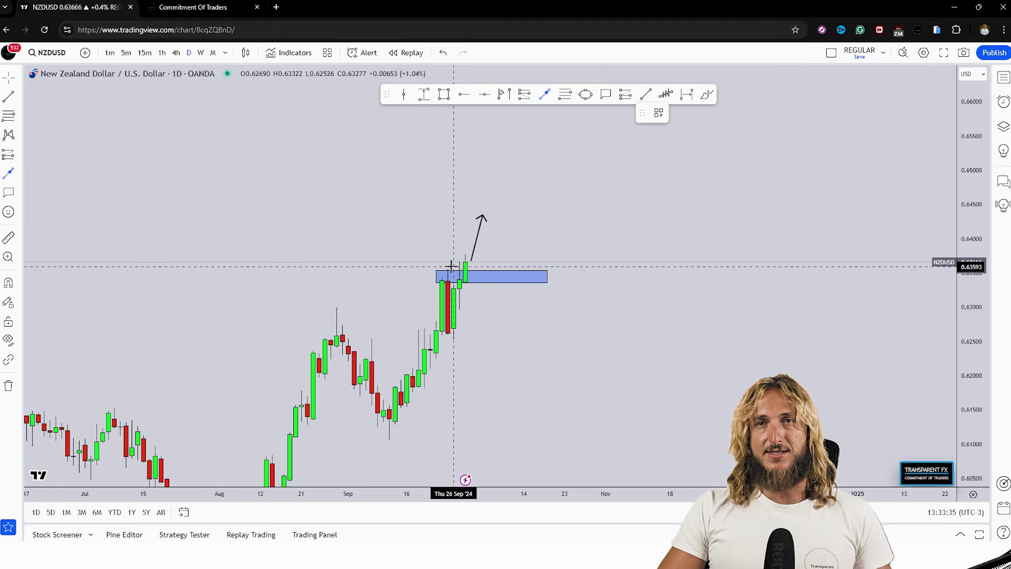
{"action": "mouse_move", "coordinate": [489, 216]}
{"action": "left_mouse_down"}
{"action": "mouse_move", "coordinate": [507, 263]}
{"action": "mouse_move", "coordinate": [594, 274]}
{"action": "left_mouse_up"}
{"action": "left_click", "coordinate": [560, 273]}
{"action": "left_click", "coordinate": [548, 275]}
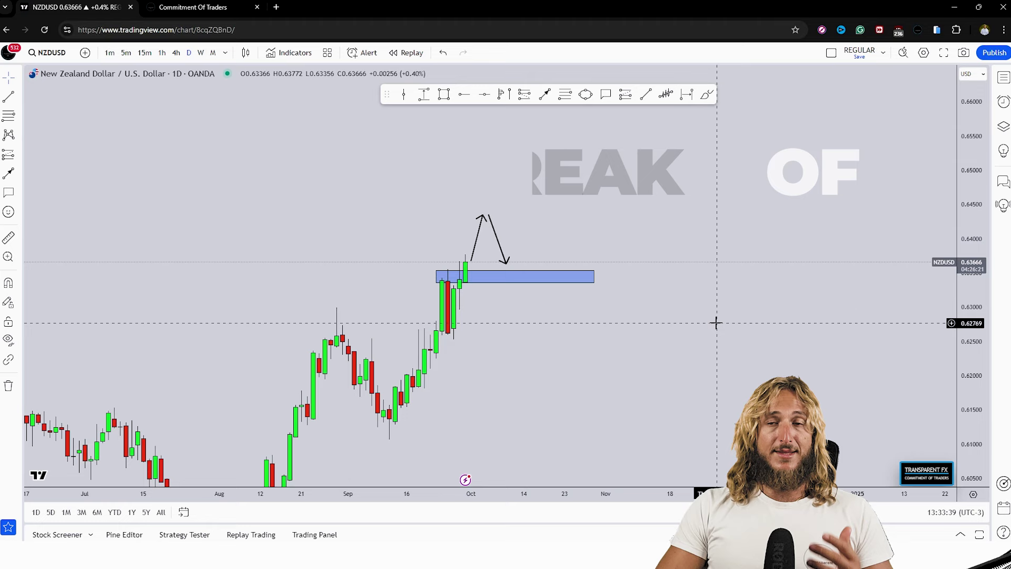
Step: Circle the retest at the blue zone with an ellipse, and delete a trial red path sketch
{"action": "left_click", "coordinate": [586, 94]}
{"action": "mouse_move", "coordinate": [500, 251]}
{"action": "left_mouse_down"}
{"action": "mouse_move", "coordinate": [553, 290]}
{"action": "mouse_move", "coordinate": [593, 296]}
{"action": "mouse_move", "coordinate": [548, 271]}
{"action": "mouse_move", "coordinate": [573, 189]}
{"action": "left_mouse_up"}
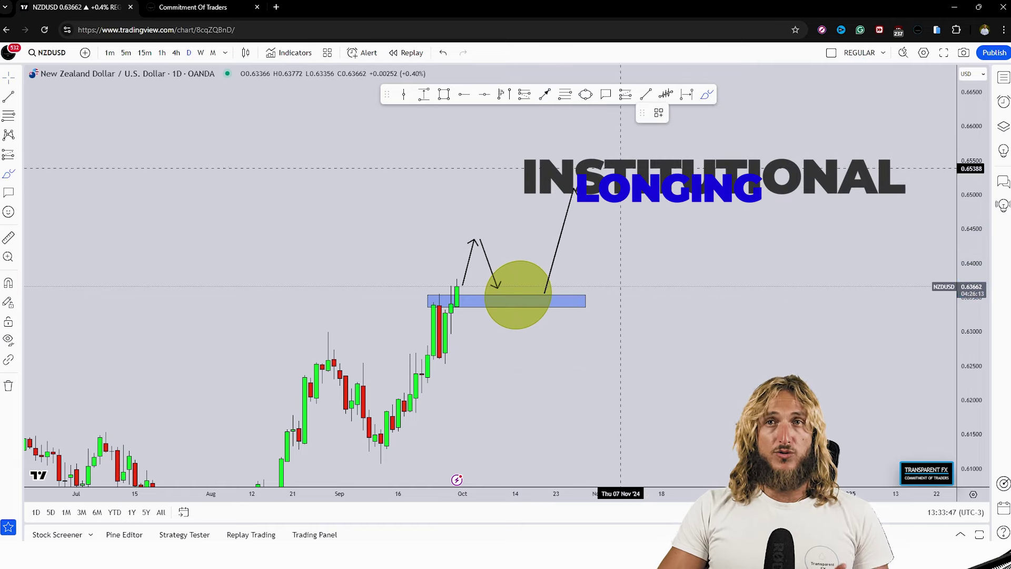
{"action": "mouse_move", "coordinate": [446, 350]}
{"action": "left_mouse_down"}
{"action": "mouse_move", "coordinate": [488, 244]}
{"action": "mouse_move", "coordinate": [568, 171]}
{"action": "left_mouse_up"}
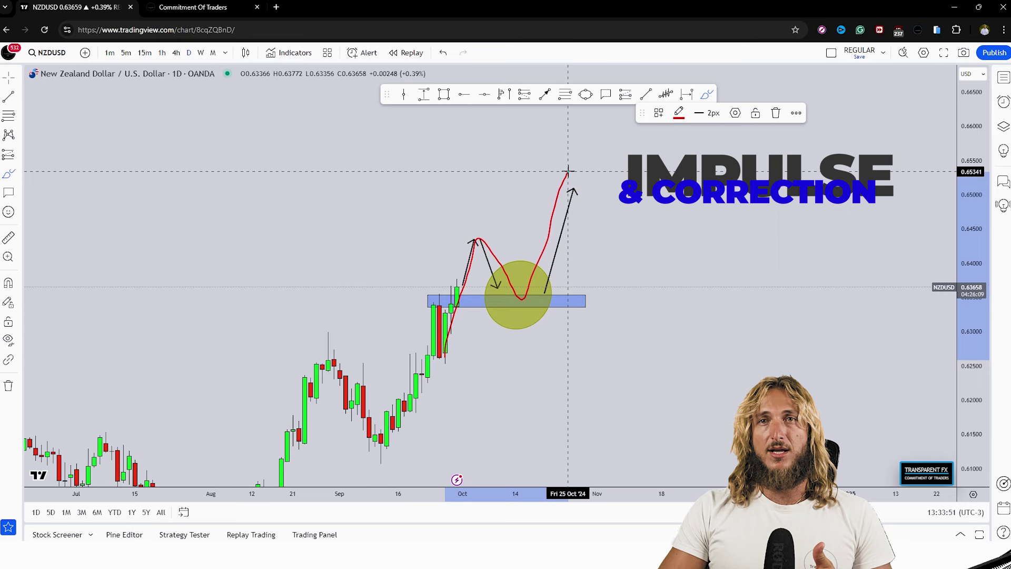
{"action": "left_click", "coordinate": [775, 113]}
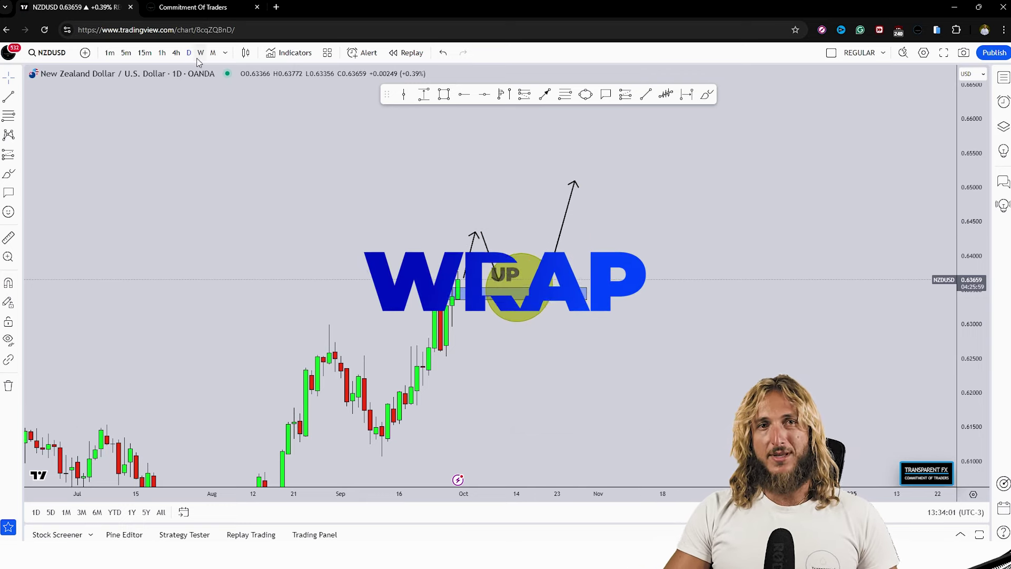
Step: Flip to the Commitment Of Traders table and straight back to the NZDUSD daily chart
{"action": "left_click", "coordinate": [213, 6]}
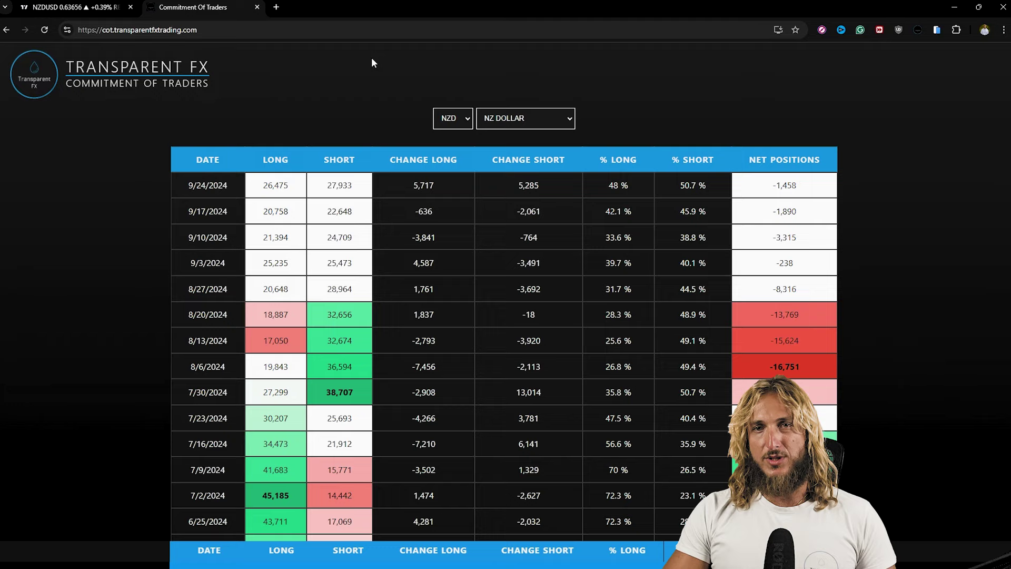
{"action": "left_click", "coordinate": [109, 4]}
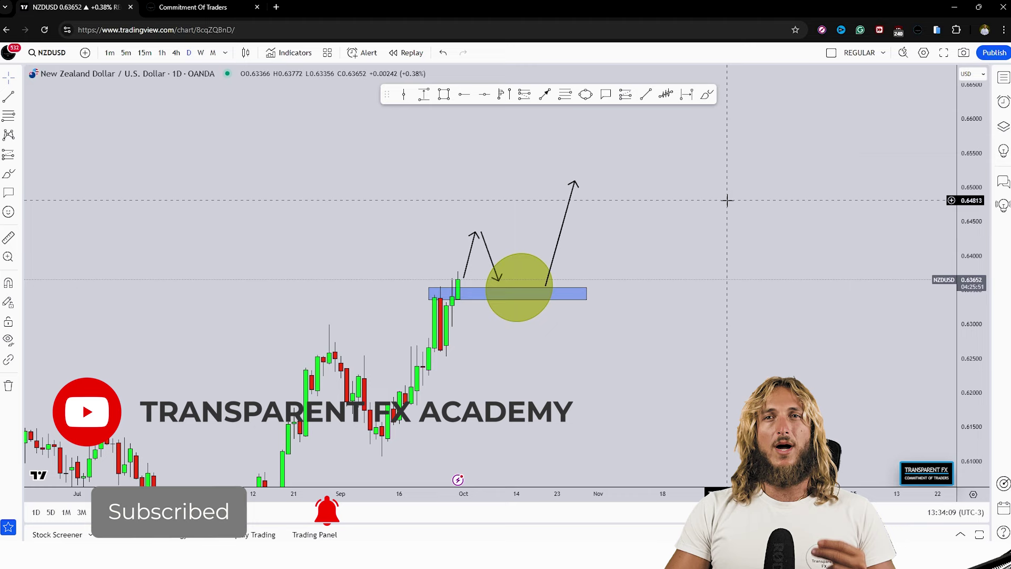
Step: With the brush, draw a short red test stroke in the circle and a tall one from the zone, then delete the tall stroke
{"action": "left_click", "coordinate": [705, 95]}
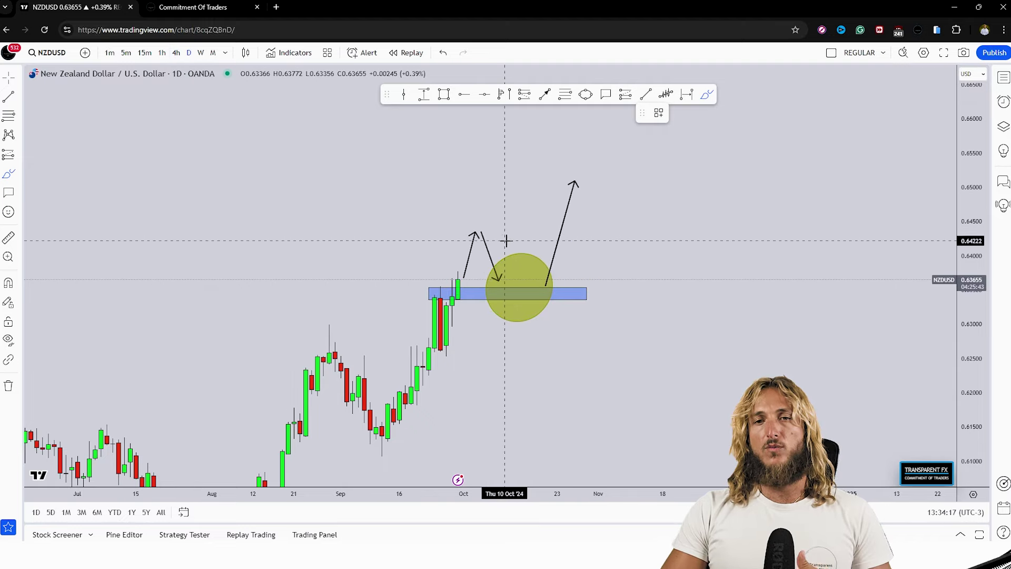
{"action": "left_click_drag", "start_coordinate": [503, 283], "coordinate": [535, 300]}
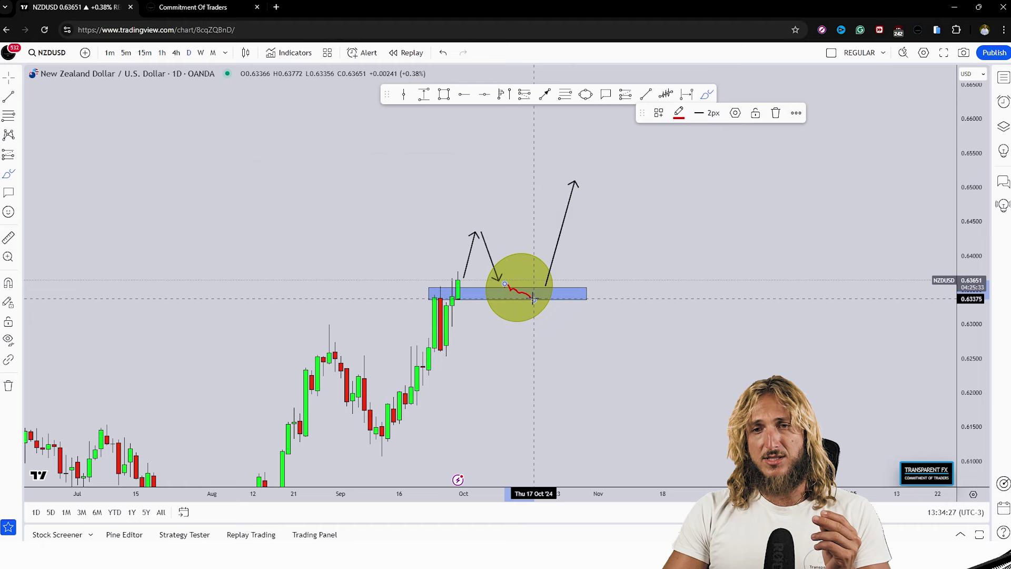
{"action": "left_click_drag", "start_coordinate": [534, 299], "coordinate": [551, 183]}
{"action": "left_click", "coordinate": [775, 114]}
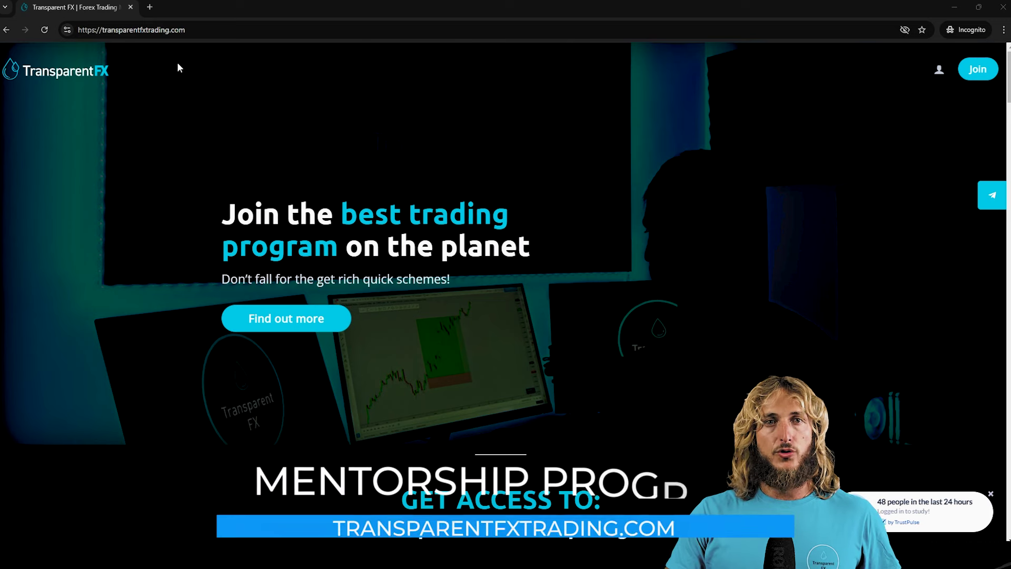
{"action": "left_click_drag", "start_coordinate": [185, 30], "coordinate": [100, 32]}
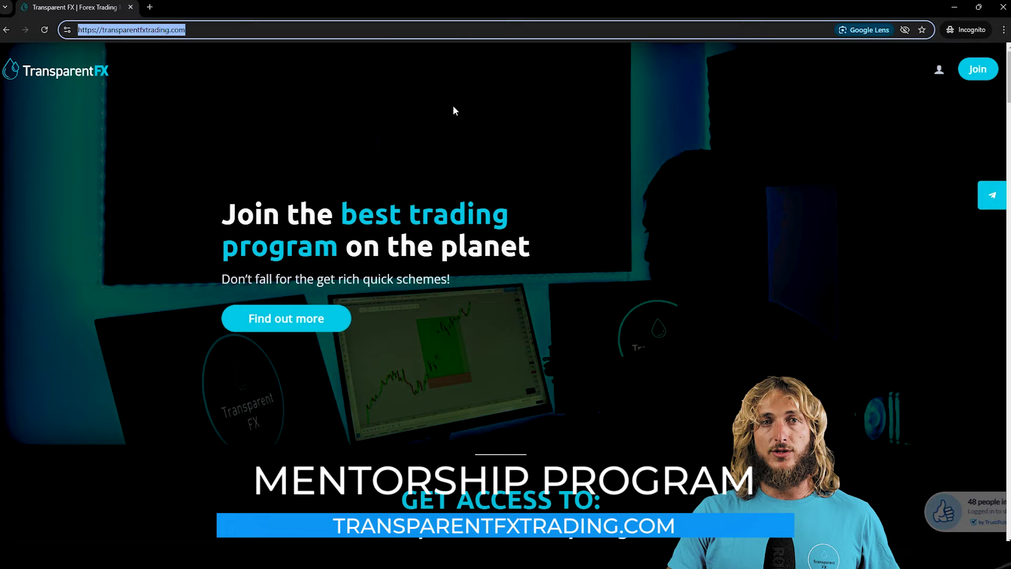
{"action": "left_click", "coordinate": [468, 112]}
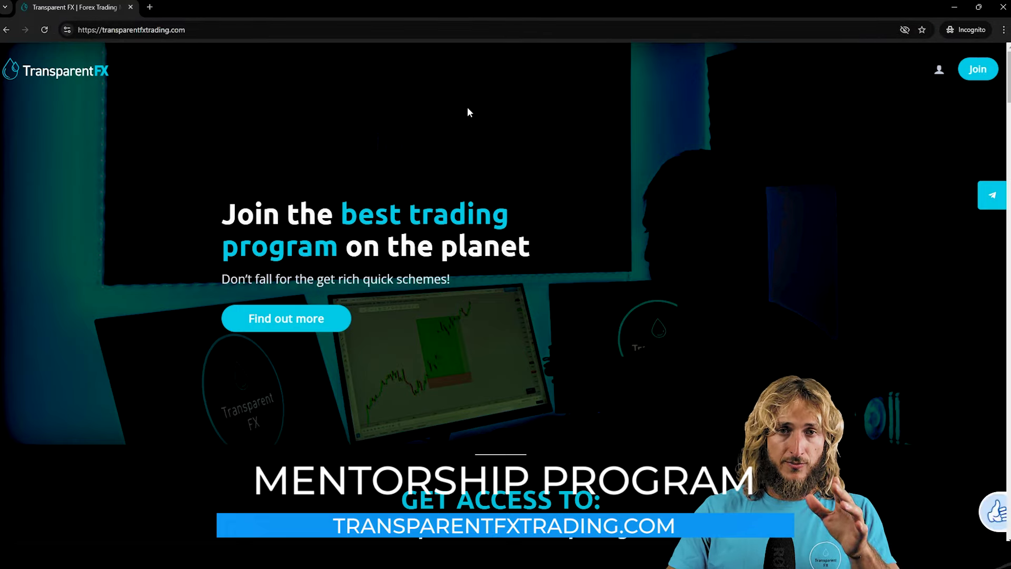
{"action": "scroll", "coordinate": [551, 200], "scroll_direction": "down", "scroll_amount": 7}
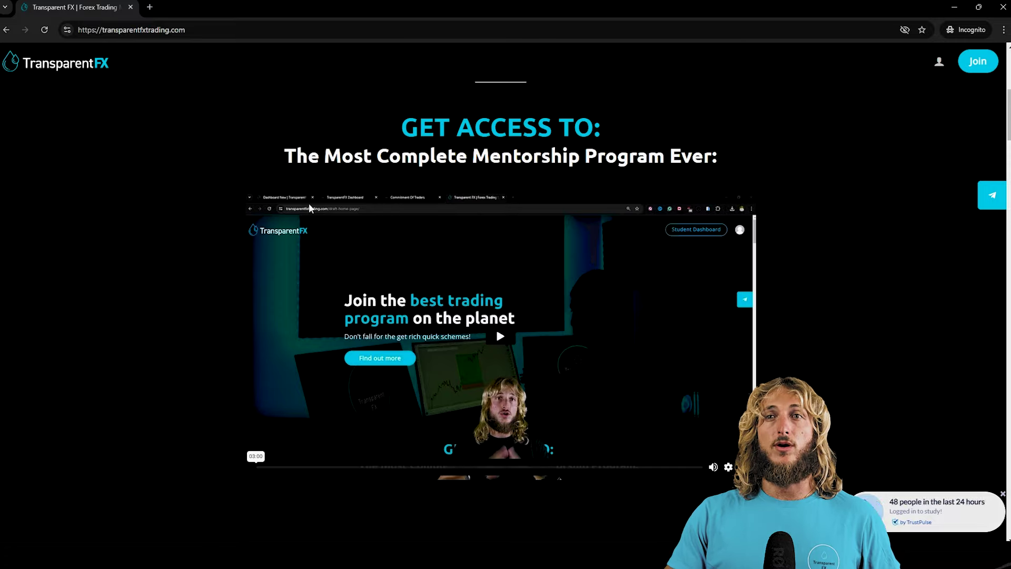
{"action": "scroll", "coordinate": [632, 210], "scroll_direction": "down", "scroll_amount": 2}
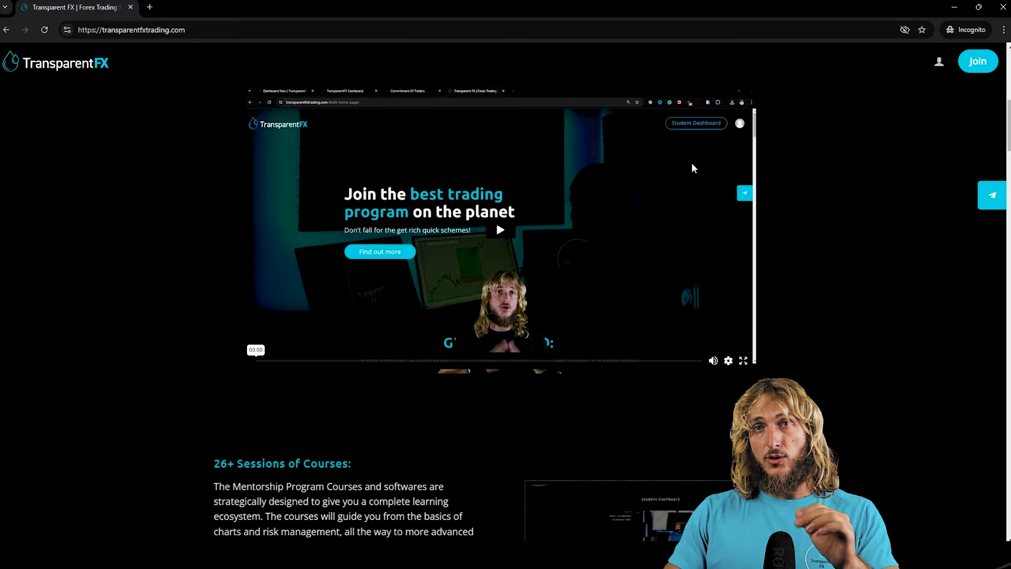
{"action": "scroll", "coordinate": [691, 168], "scroll_direction": "down", "scroll_amount": 3}
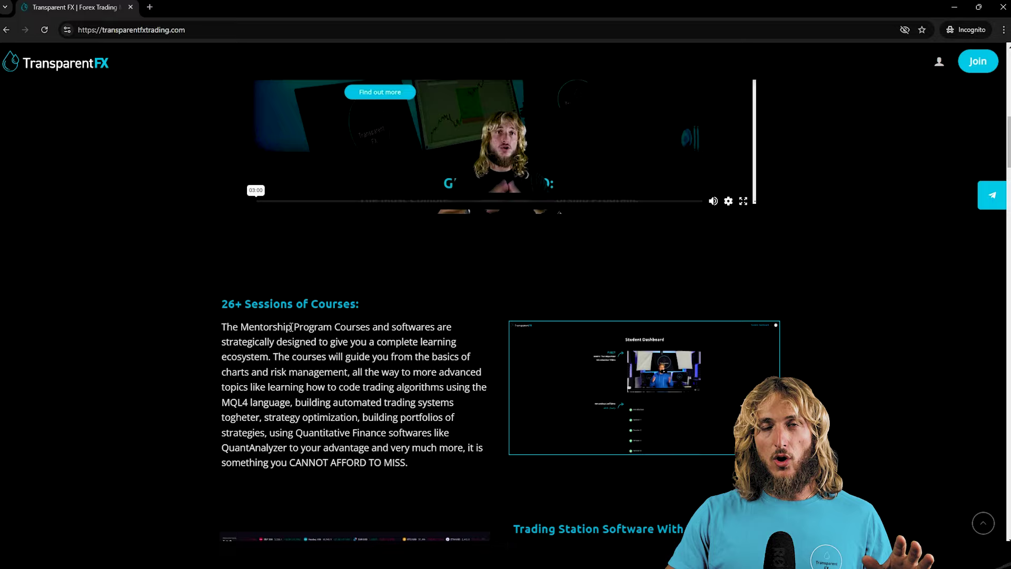
{"action": "scroll", "coordinate": [385, 316], "scroll_direction": "down", "scroll_amount": 3}
{"action": "scroll", "coordinate": [608, 340], "scroll_direction": "down", "scroll_amount": 1}
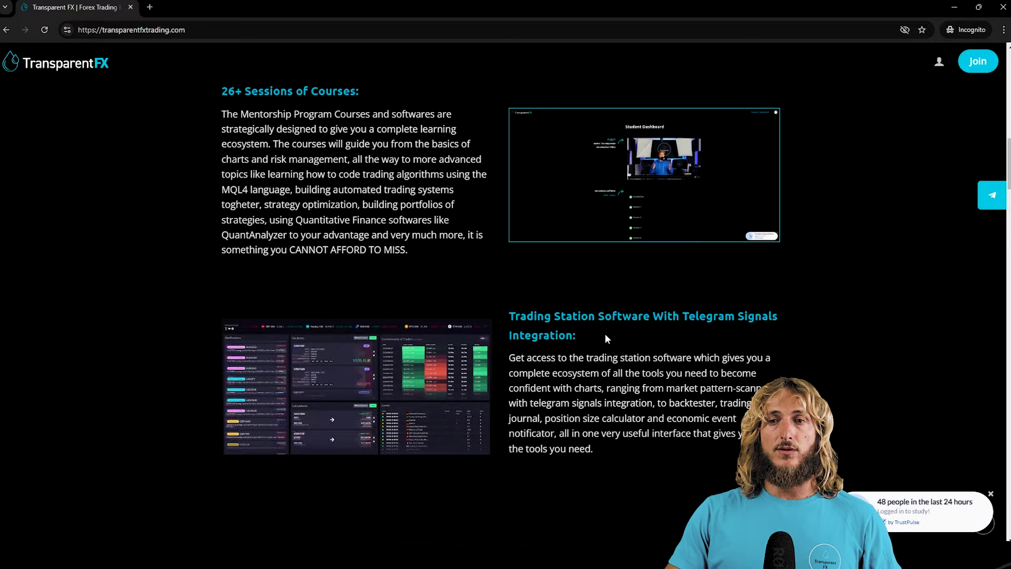
{"action": "scroll", "coordinate": [710, 328], "scroll_direction": "down", "scroll_amount": 2}
{"action": "scroll", "coordinate": [709, 324], "scroll_direction": "down", "scroll_amount": 3}
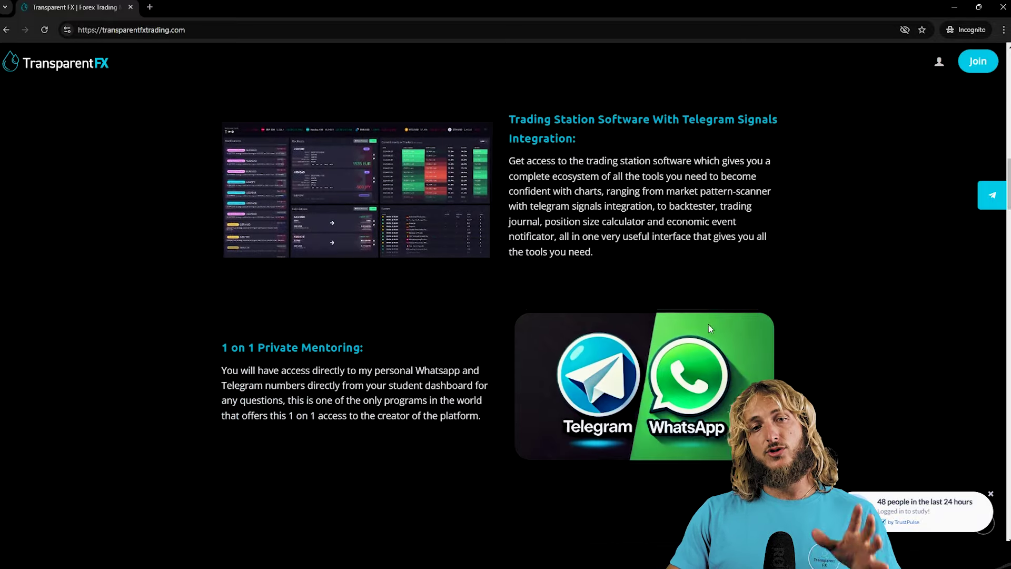
{"action": "scroll", "coordinate": [423, 337], "scroll_direction": "down", "scroll_amount": 4}
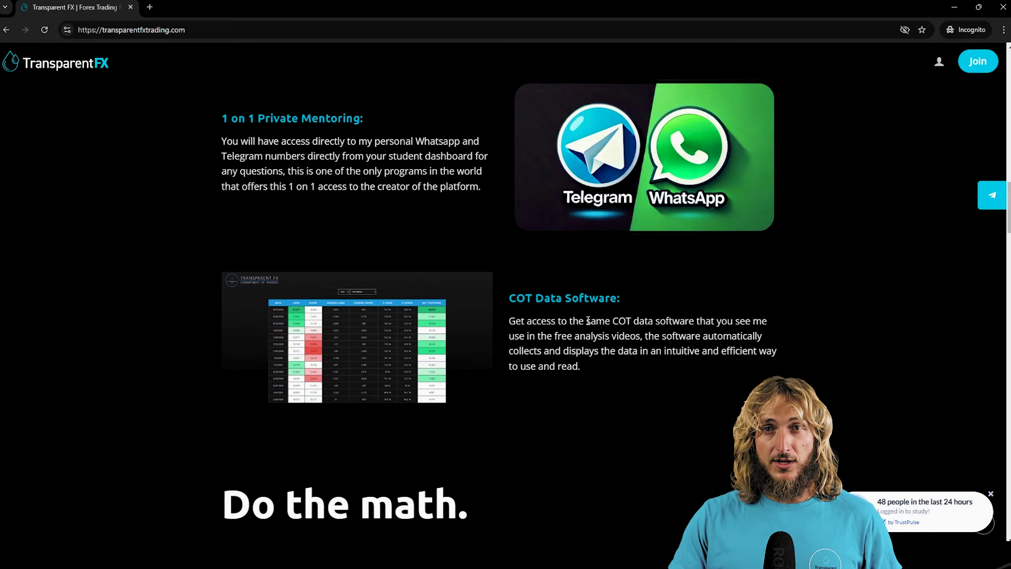
{"action": "scroll", "coordinate": [591, 289], "scroll_direction": "down", "scroll_amount": 5}
{"action": "scroll", "coordinate": [590, 289], "scroll_direction": "down", "scroll_amount": 4}
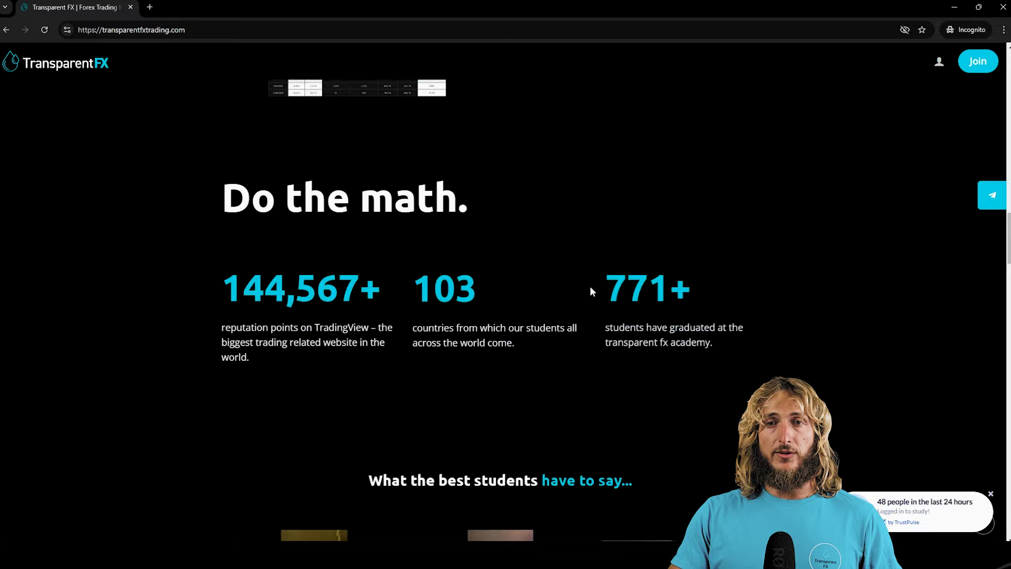
{"action": "scroll", "coordinate": [595, 327], "scroll_direction": "down", "scroll_amount": 1}
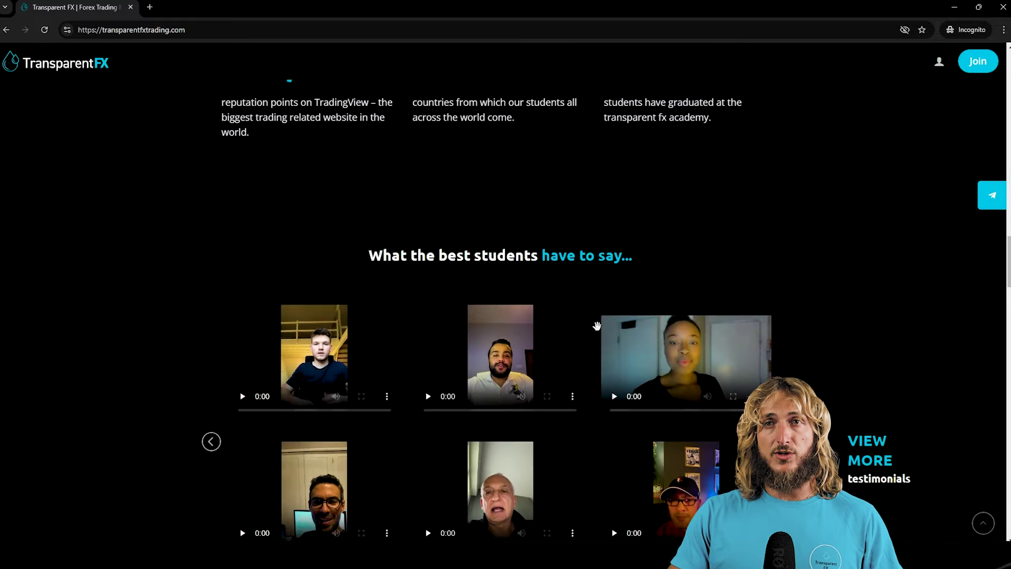
{"action": "scroll", "coordinate": [596, 326], "scroll_direction": "up", "scroll_amount": 20}
{"action": "scroll", "coordinate": [596, 323], "scroll_direction": "up", "scroll_amount": 9}
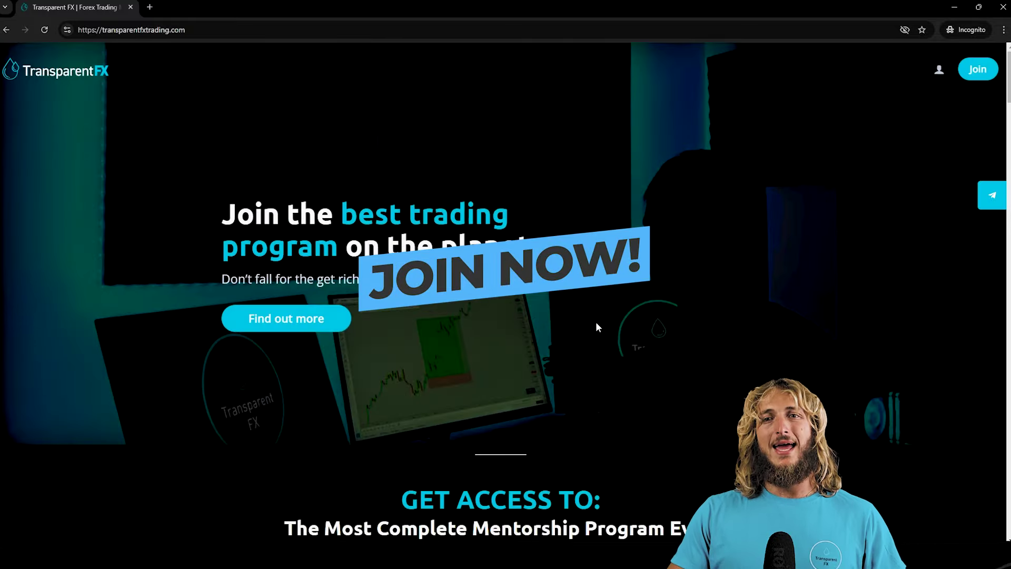